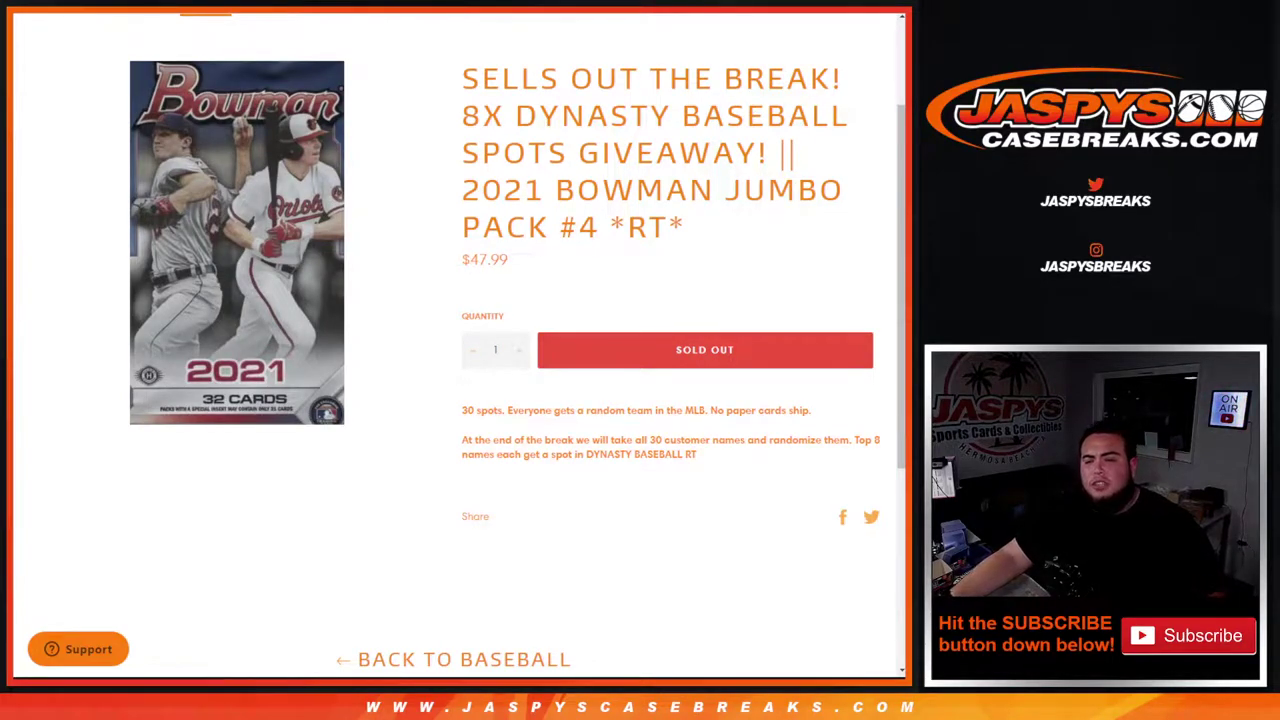
# Step: Highlight the break's title and the paragraph about randomizing customer names on the break page
pyautogui.moveTo(470, 78)
pyautogui.mouseDown()
pyautogui.moveTo(814, 80)
pyautogui.moveTo(849, 115)
pyautogui.moveTo(848, 229)
pyautogui.mouseUp()
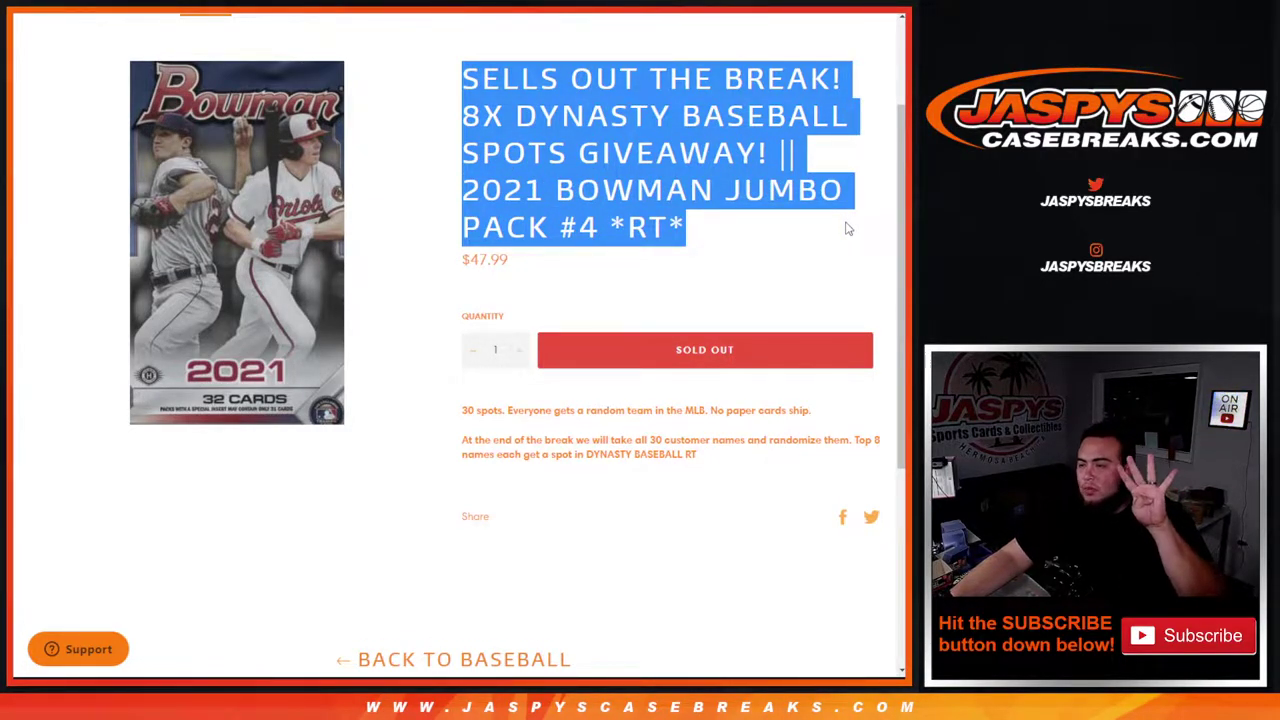
pyautogui.click(847, 233)
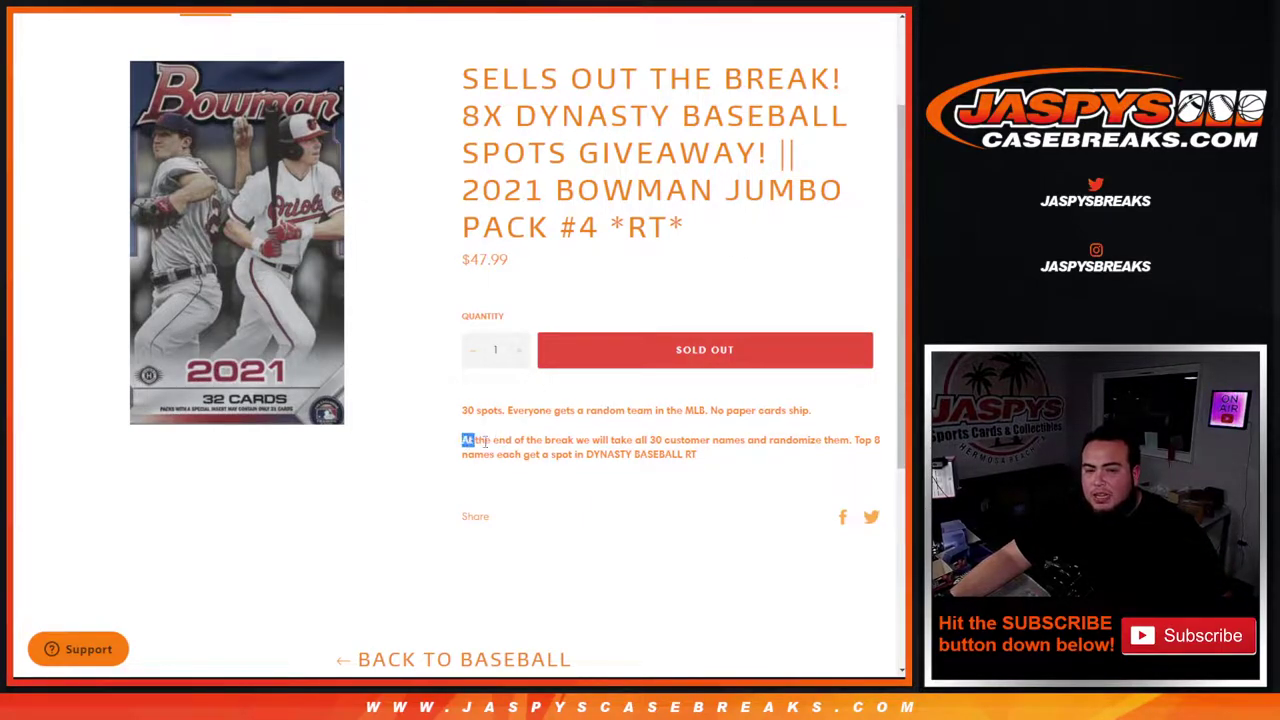
pyautogui.moveTo(485, 441)
pyautogui.mouseDown()
pyautogui.moveTo(694, 442)
pyautogui.moveTo(797, 452)
pyautogui.moveTo(796, 463)
pyautogui.mouseUp()
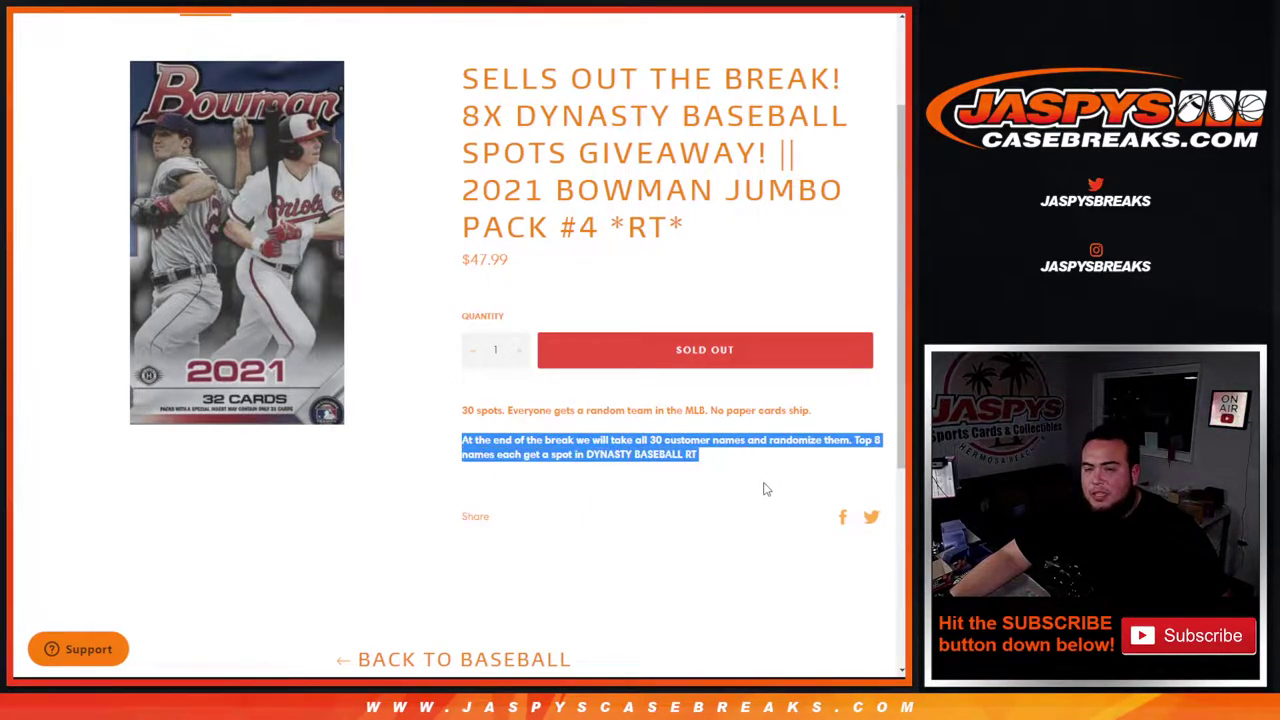
pyautogui.click(764, 489)
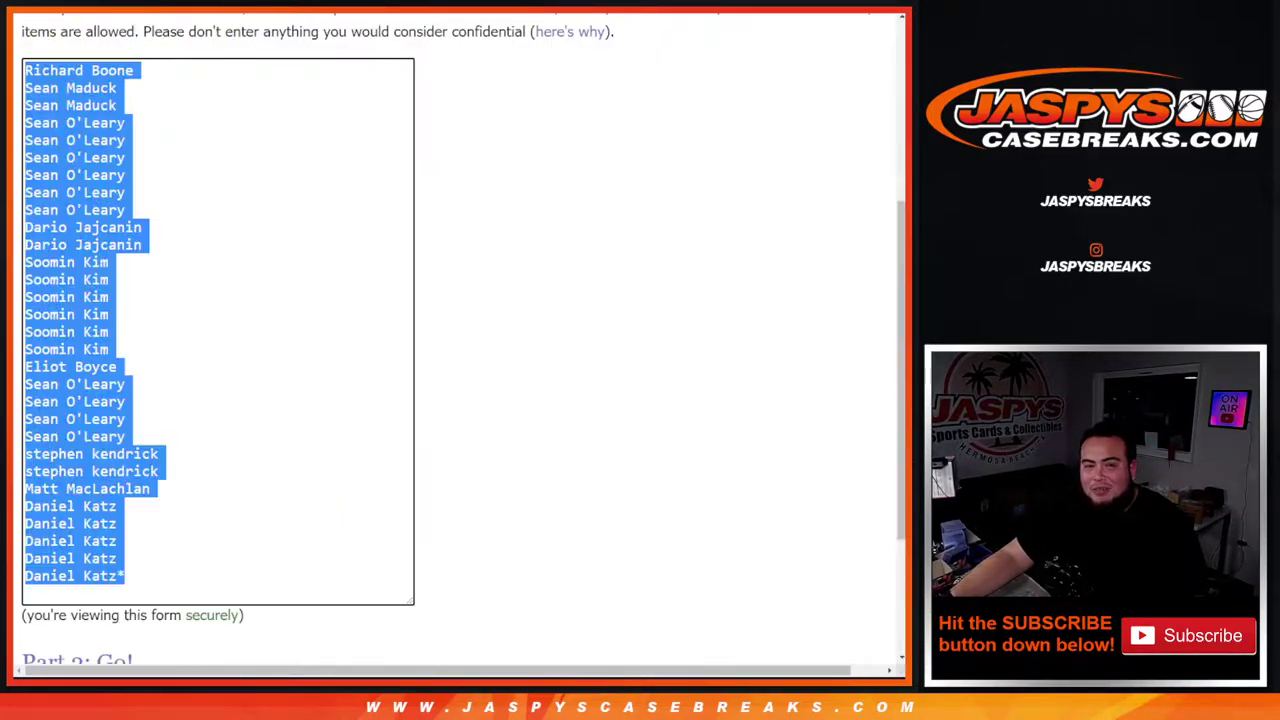
# Step: Shuffle the 30 customer names repeatedly on the List Randomizer
pyautogui.scroll(-3, 469, 297)
pyautogui.click(53, 530)
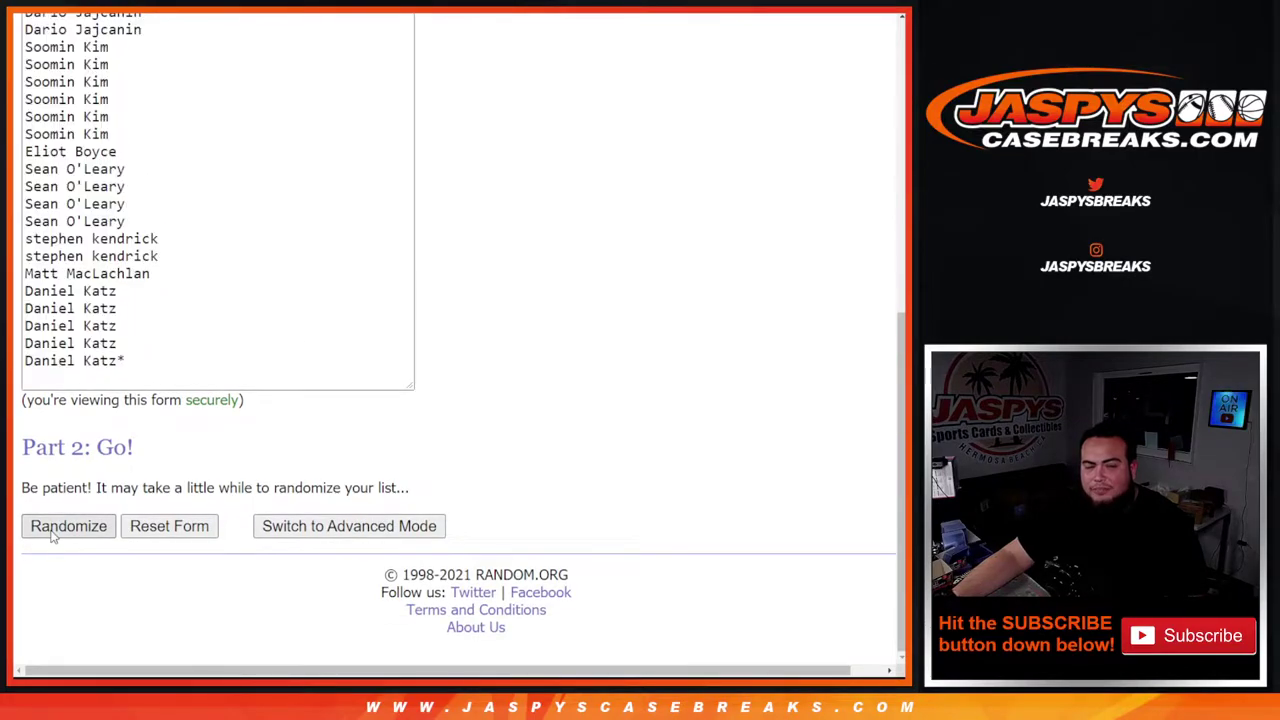
pyautogui.scroll(-5, 53, 537)
pyautogui.click(53, 535)
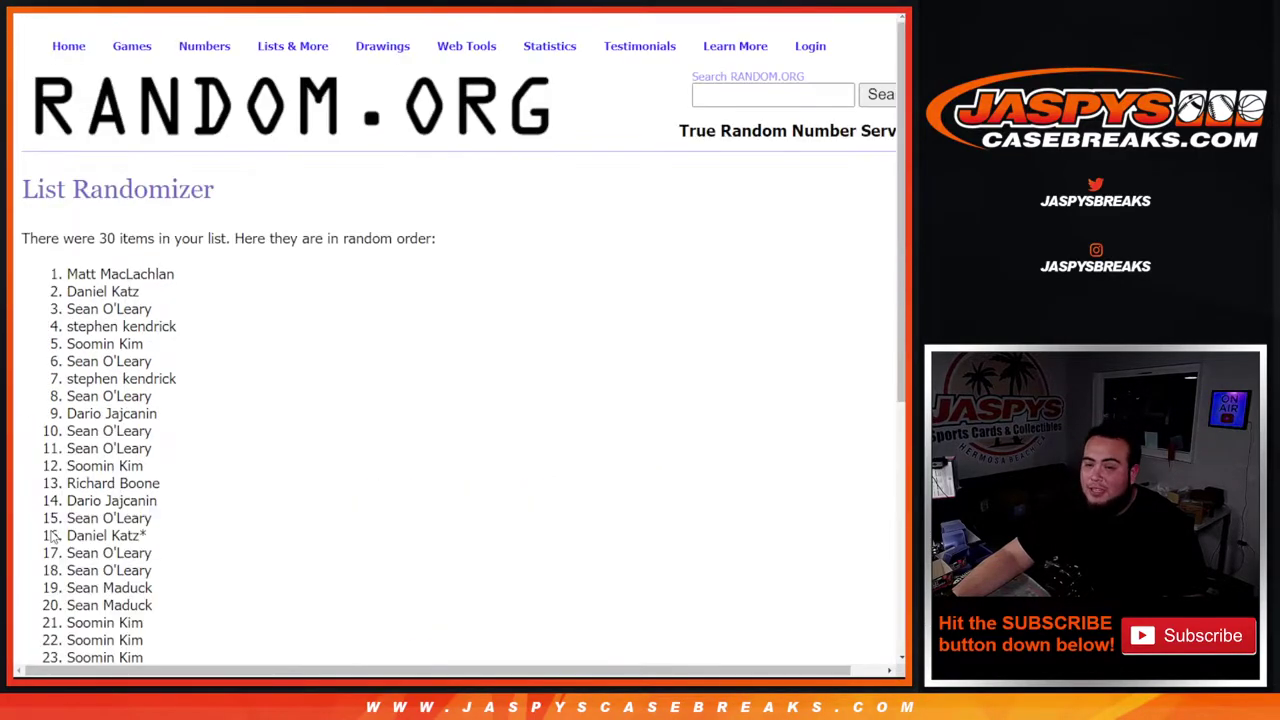
pyautogui.scroll(-5, 53, 535)
pyautogui.click(52, 527)
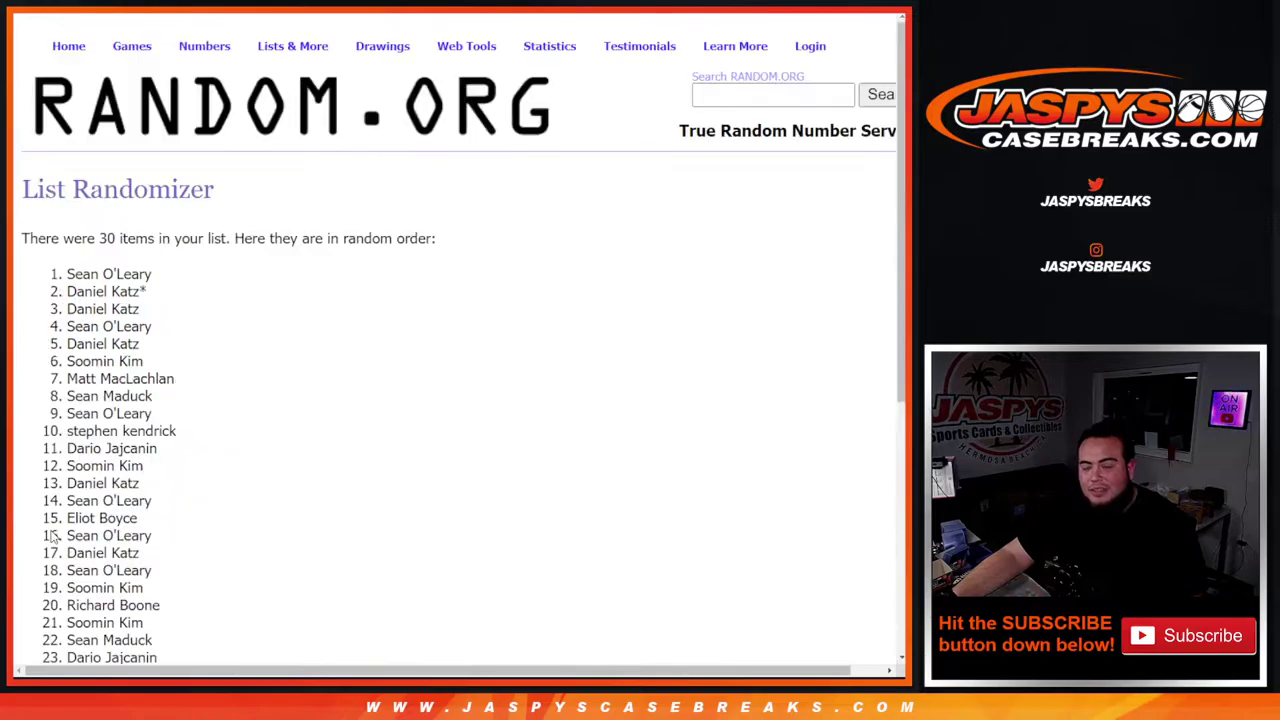
pyautogui.scroll(-5, 53, 537)
pyautogui.click(52, 530)
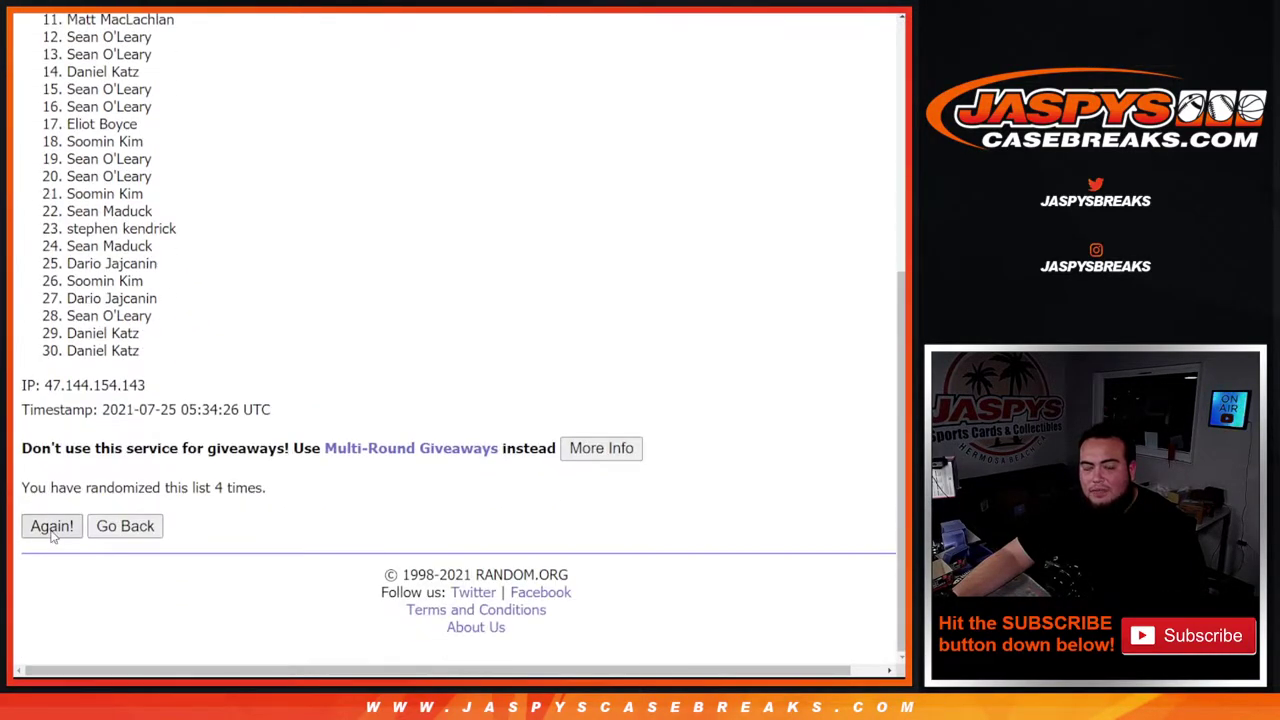
pyautogui.click(52, 530)
pyautogui.click(52, 530)
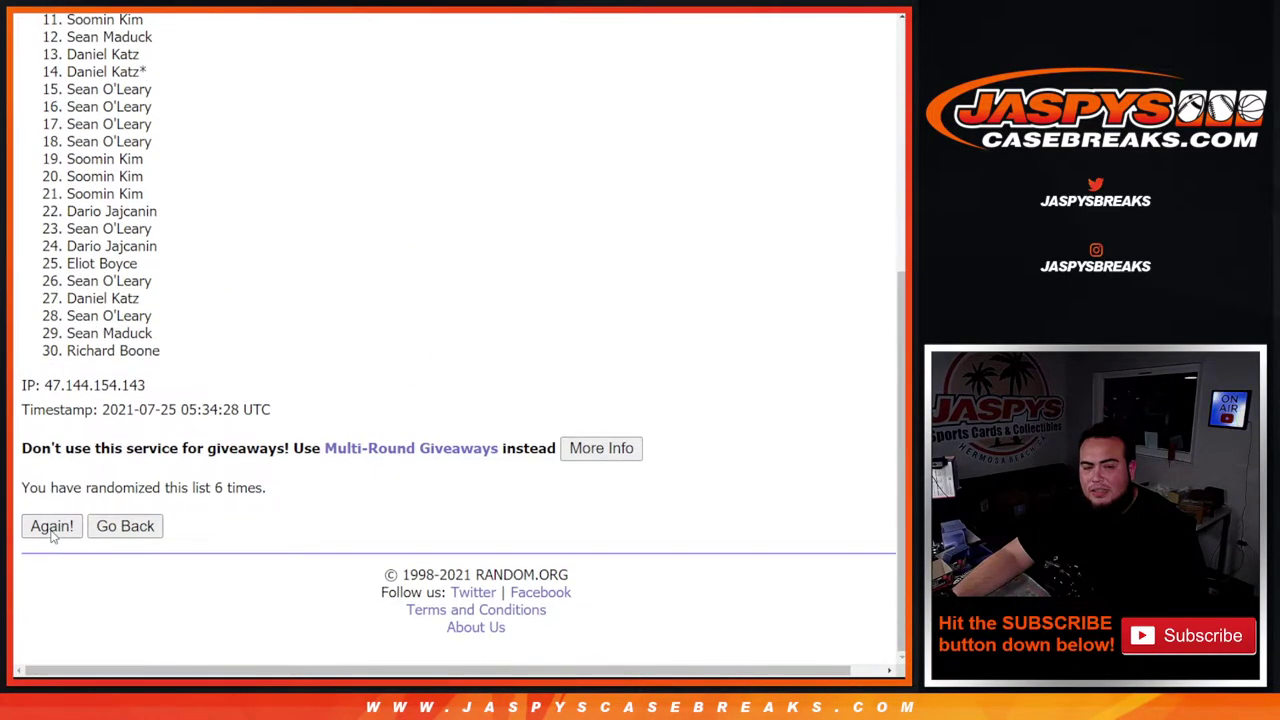
# Step: Highlight the 7-randomizations count and paste the shuffled names into column A
pyautogui.moveTo(207, 489); pyautogui.dragTo(302, 490)
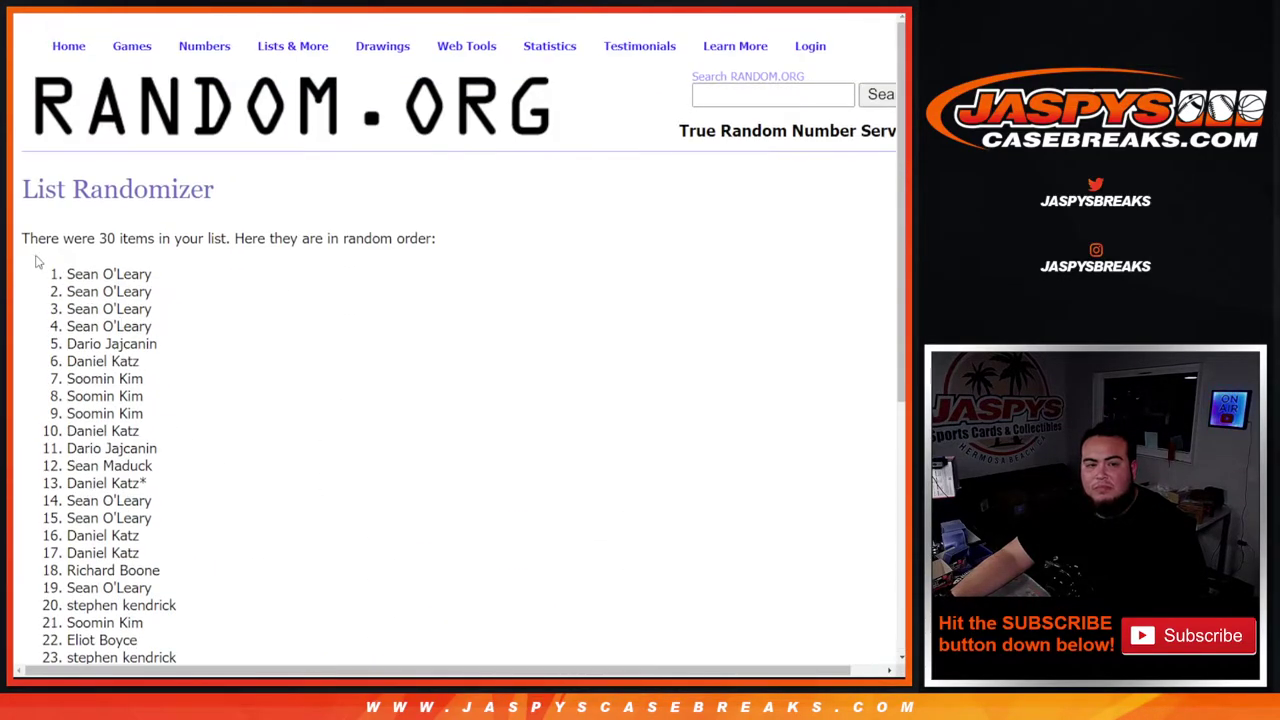
pyautogui.moveTo(40, 268)
pyautogui.mouseDown()
pyautogui.moveTo(183, 328)
pyautogui.moveTo(178, 478)
pyautogui.mouseUp()
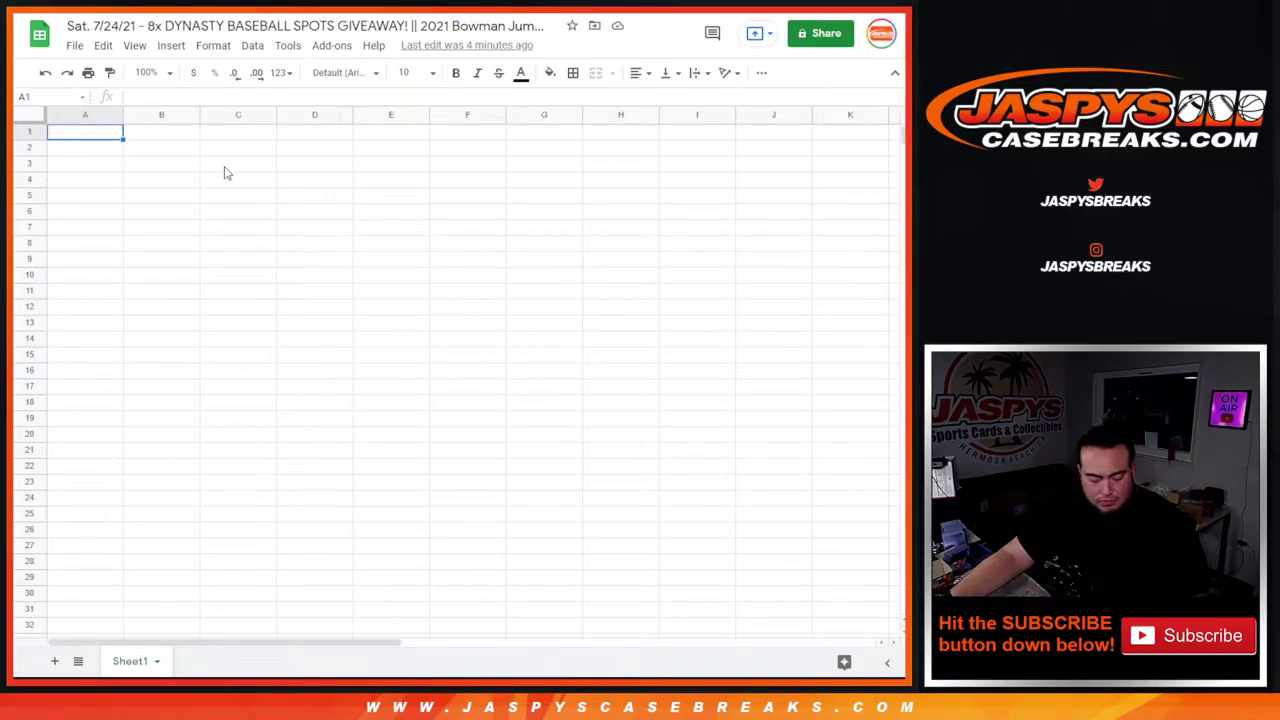
pyautogui.hotkey('ctrl', 'v')
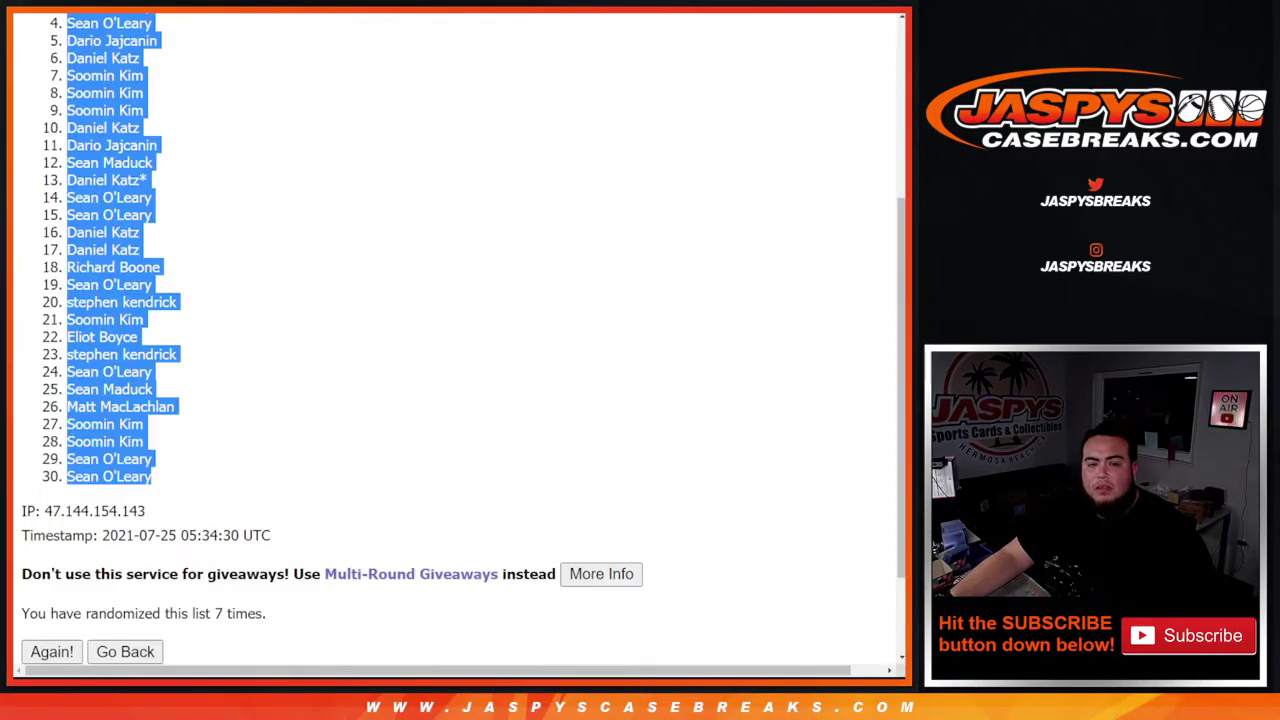
# Step: Shuffle the 30 MLB teams seven times on the List Randomizer
pyautogui.scroll(-3, 554, 297)
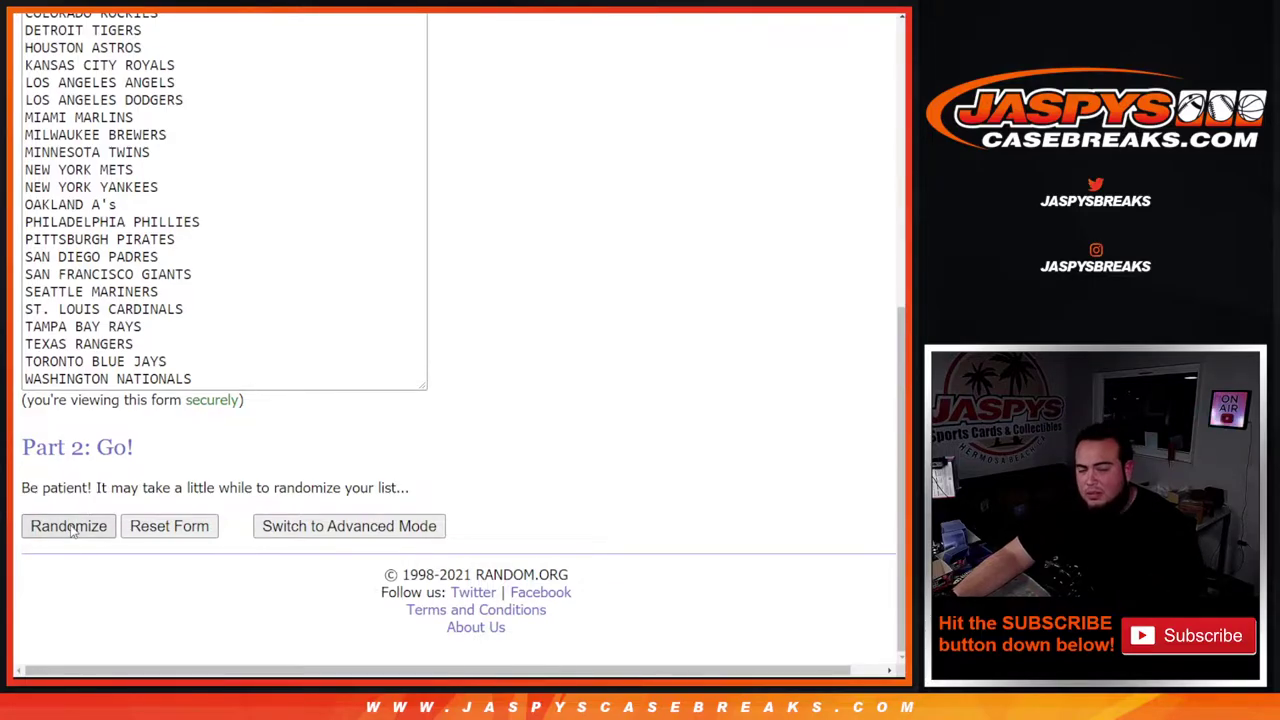
pyautogui.click(68, 526)
pyautogui.click(72, 530)
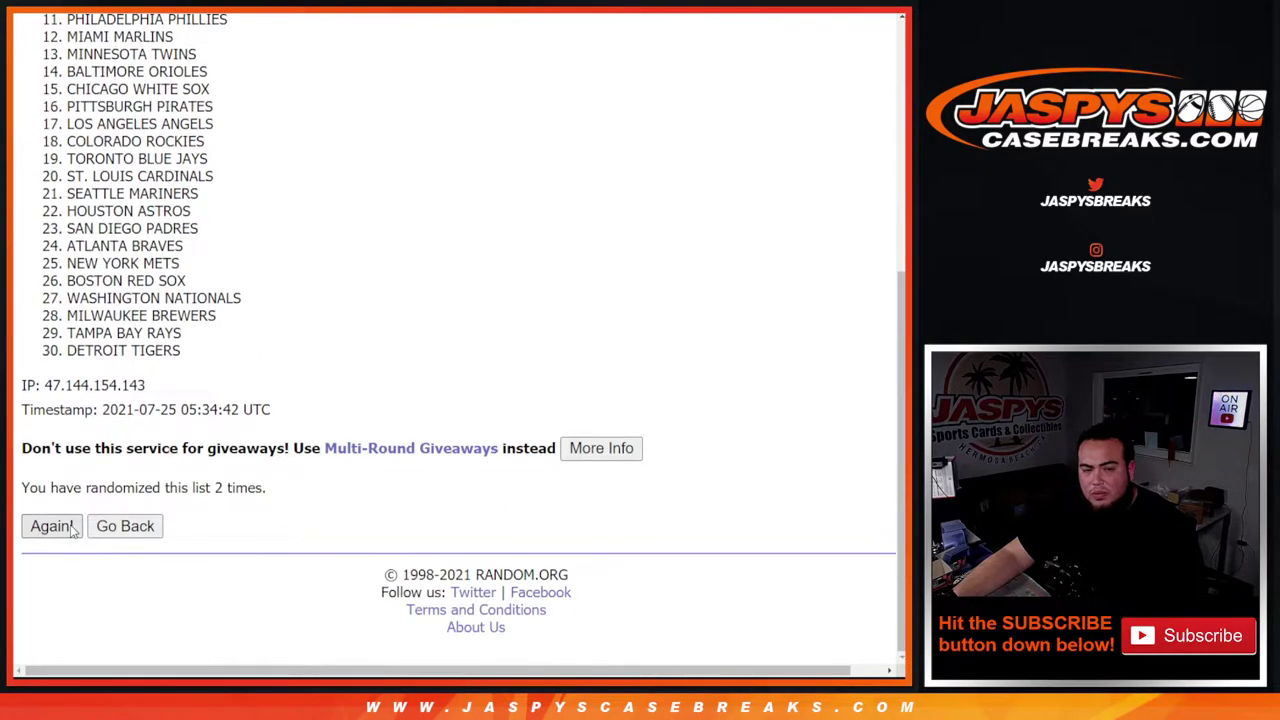
pyautogui.click(72, 530)
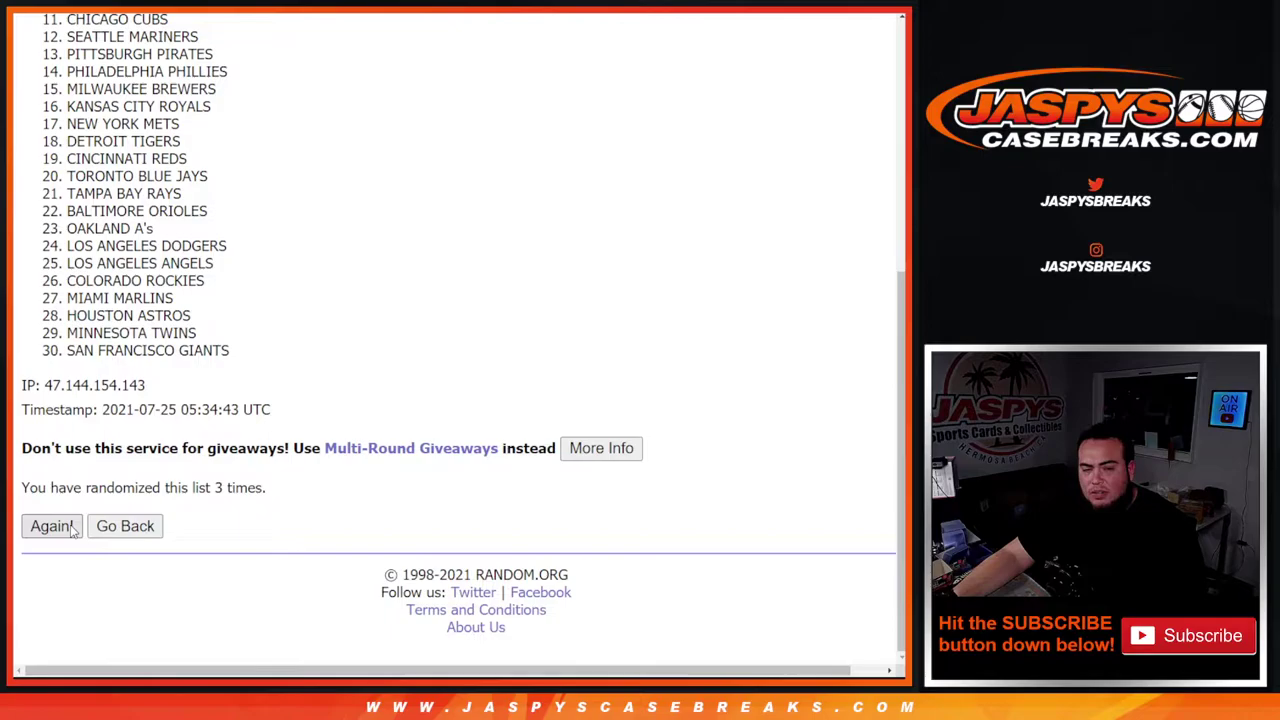
pyautogui.click(72, 530)
pyautogui.click(72, 530)
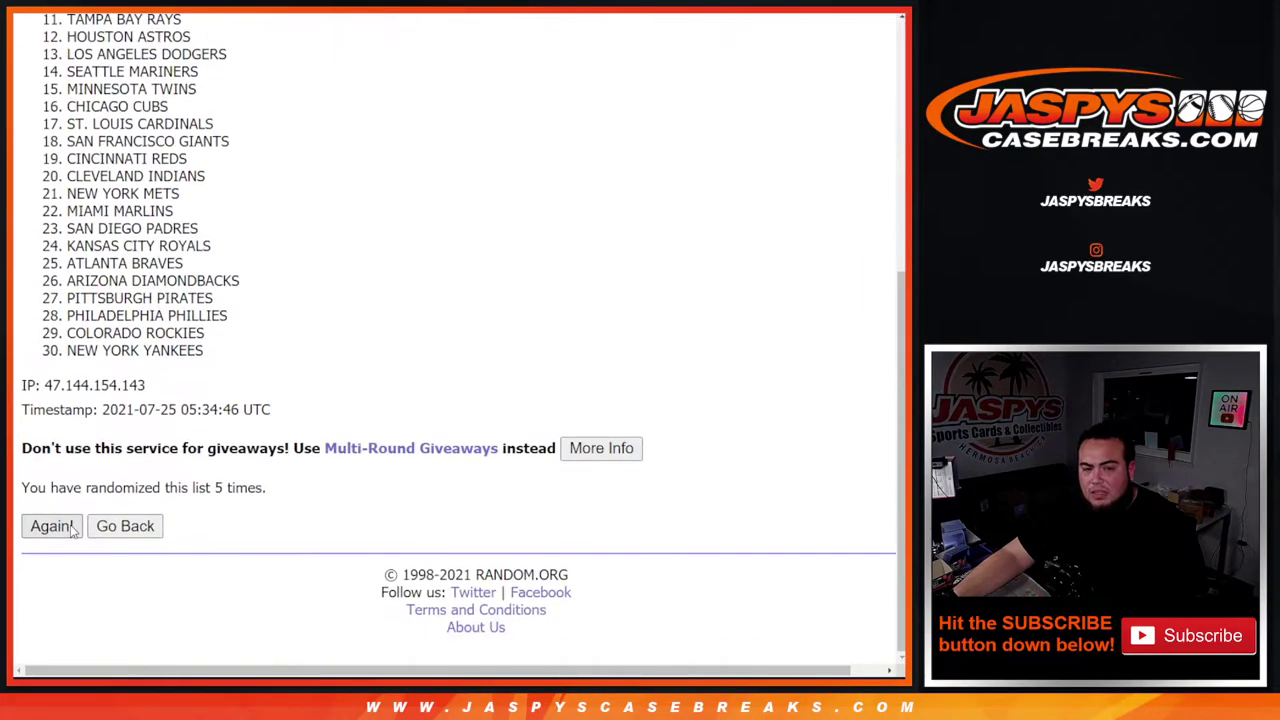
pyautogui.click(72, 530)
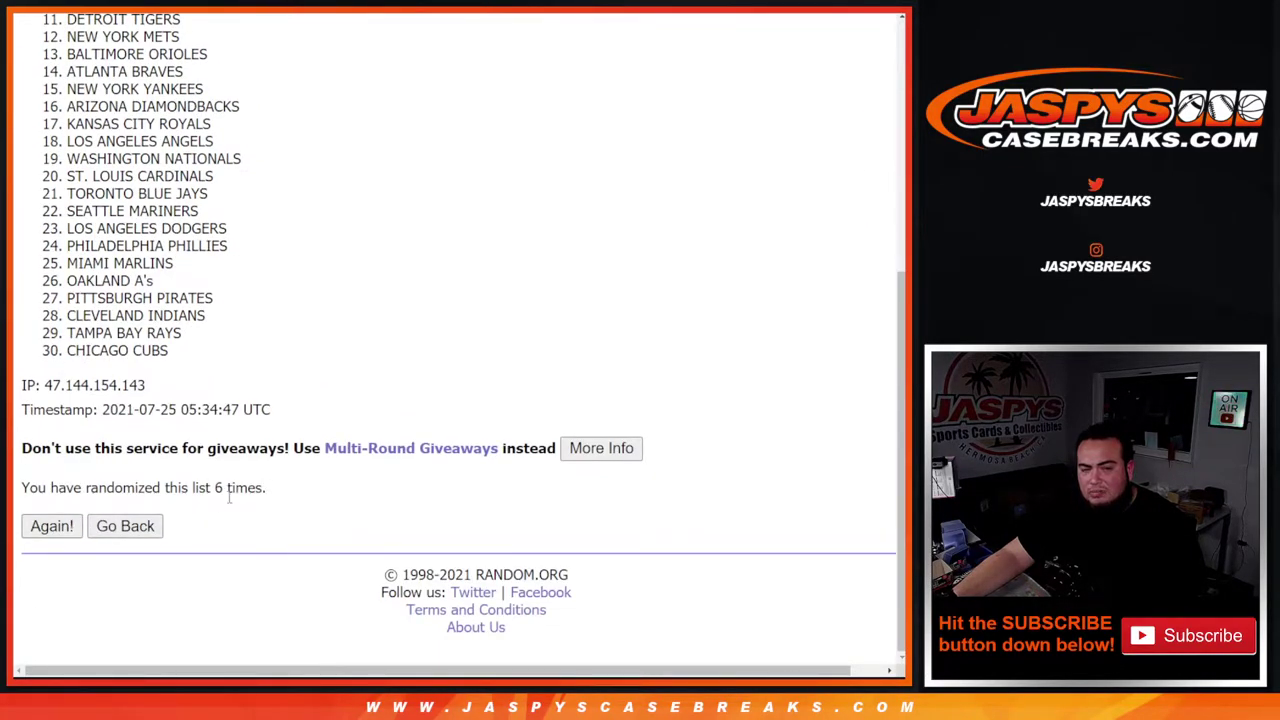
pyautogui.click(52, 526)
# Step: Highlight the 7-times count and select the final team order, New York Mets to Cleveland Indians
pyautogui.moveTo(212, 492); pyautogui.dragTo(299, 495)
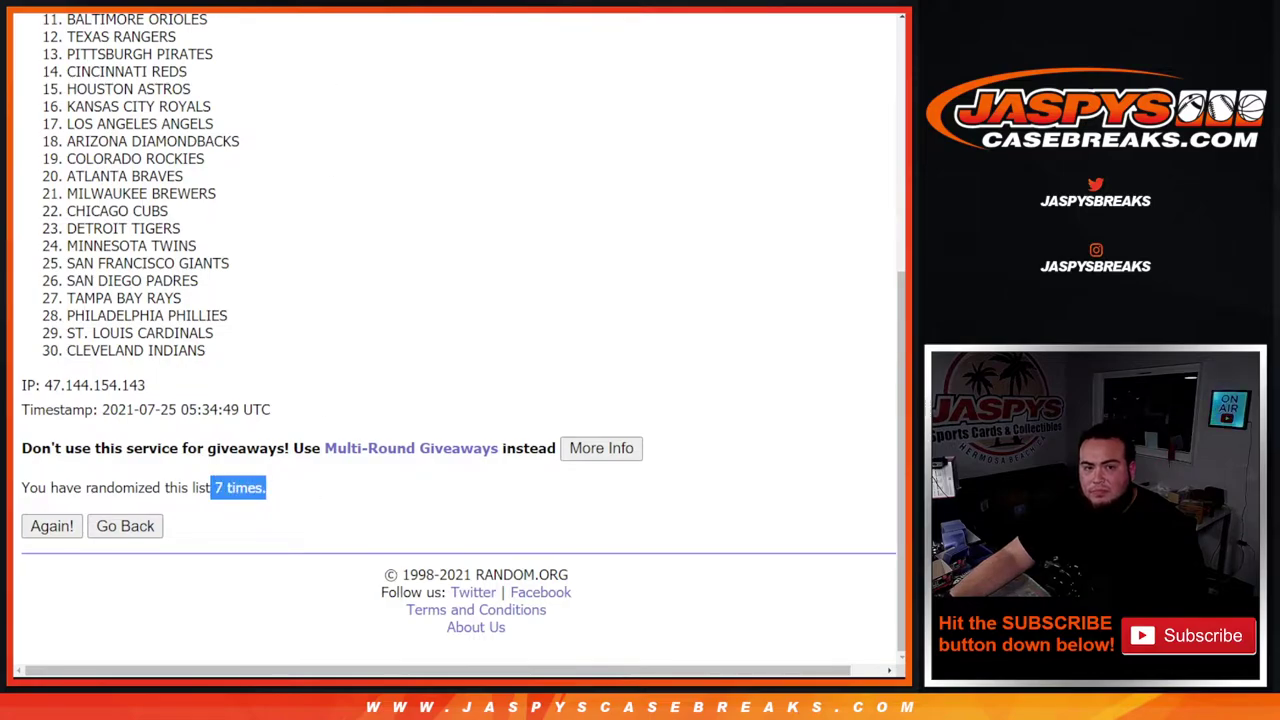
pyautogui.scroll(5, 168, 293)
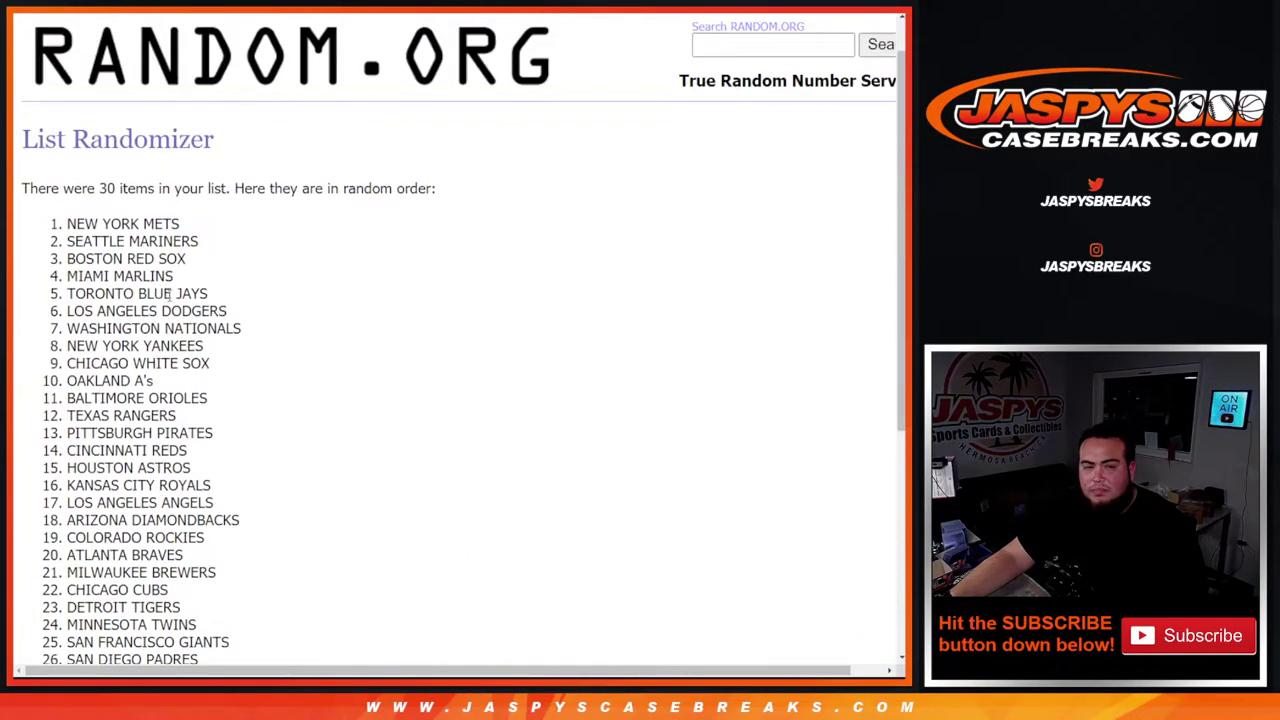
pyautogui.moveTo(64, 234)
pyautogui.mouseDown()
pyautogui.moveTo(209, 240)
pyautogui.moveTo(243, 430)
pyautogui.mouseUp()
pyautogui.scroll(-3, 229, 366)
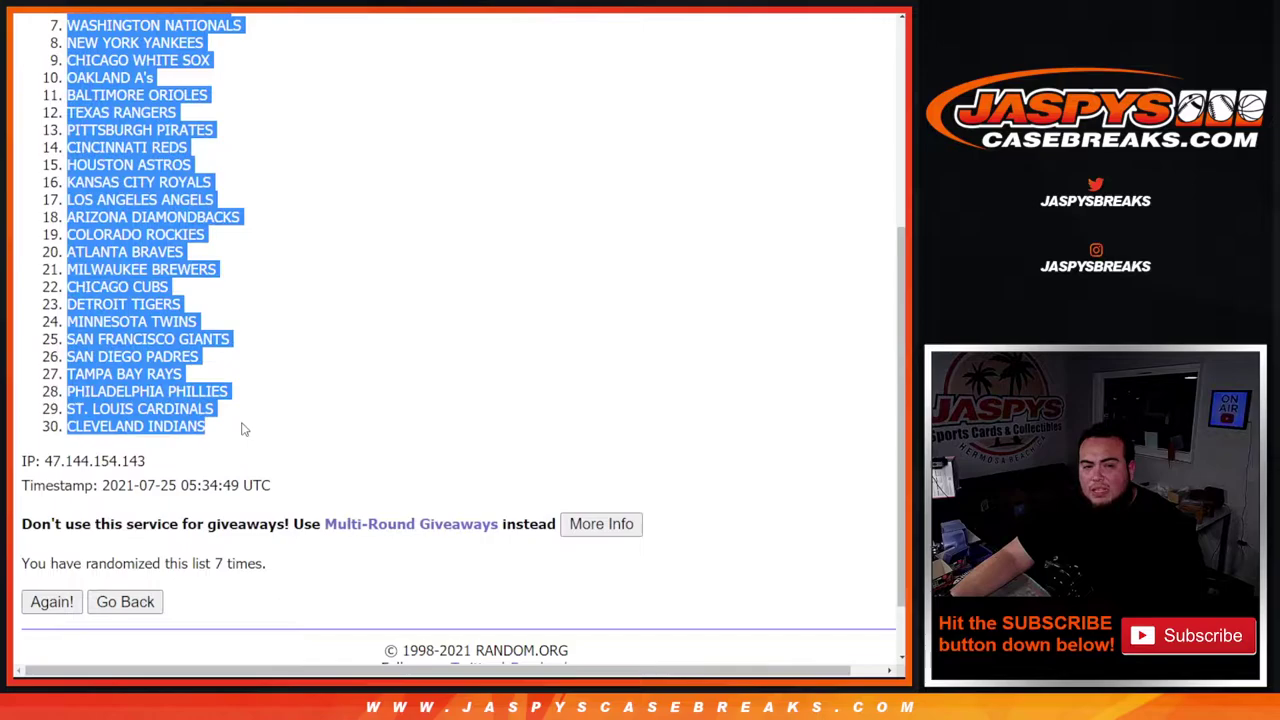
# Step: Paste the randomized team list into column B starting at B1
pyautogui.hotkey('ctrl', 'Tab')
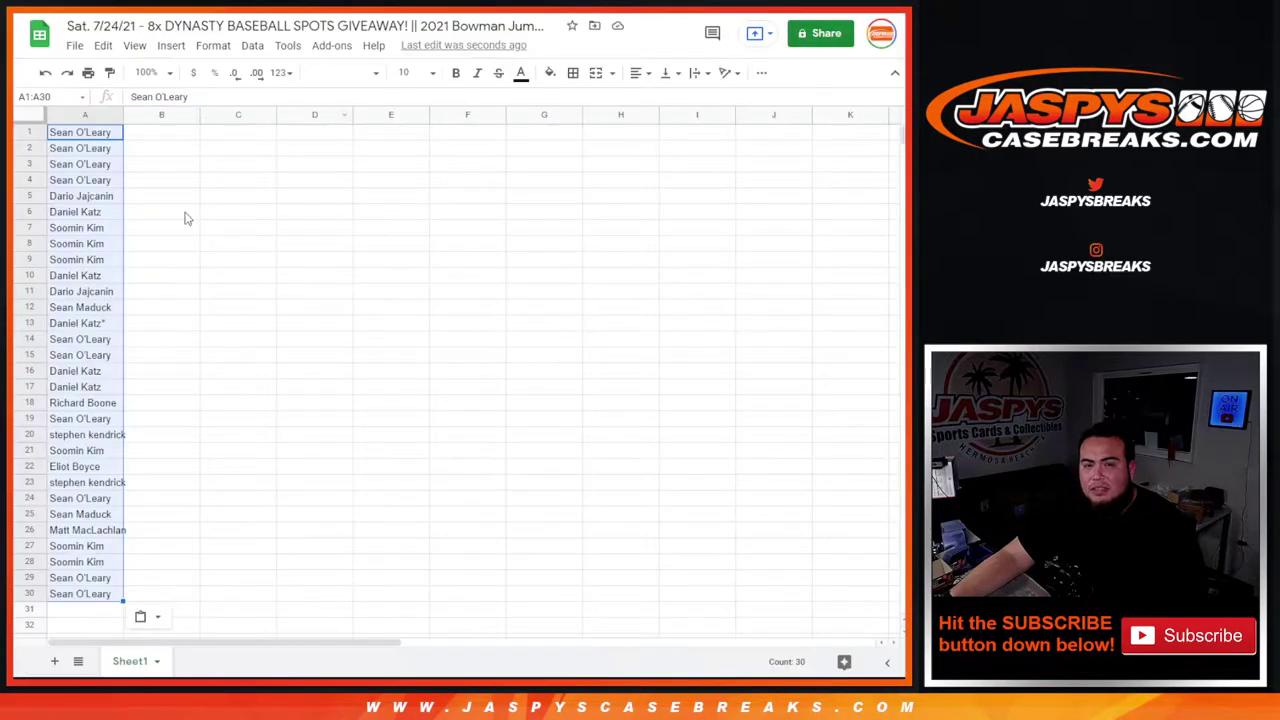
pyautogui.click(135, 133)
pyautogui.write("NEW YORK METS SEATTLE MARINERS BOSTON RED SOX MIAMI MARLINS TORONTO BLUE JAYS LOS ANGELES DODGERS WASHINGTON NATIONALS NEW YORK YANKEES CHICAGO WHITE SOX OAKLAND A's BALTIMORE ORIOLES TEXAS RANGERS PITTSBURGH PIRATES CINCINNATI REDS HOUSTON ASTROS KANSAS CITY ROYALS LOS ANGELES ANGELS ARIZONA DIAMONDBACKS COLORADO ROCKIES ATLANTA BRAVES MILWAUKEE BREWERS CHICAGO CUBS DETROIT TIGERS MINNESOTA TWINS SAN FRANCISCO GIANTS SAN DIEGO PADRES TAMPA BAY RAYS PHILADELPHIA PHILLIES ST. LOUIS CARDINALS CLEVELAND INDIANS")
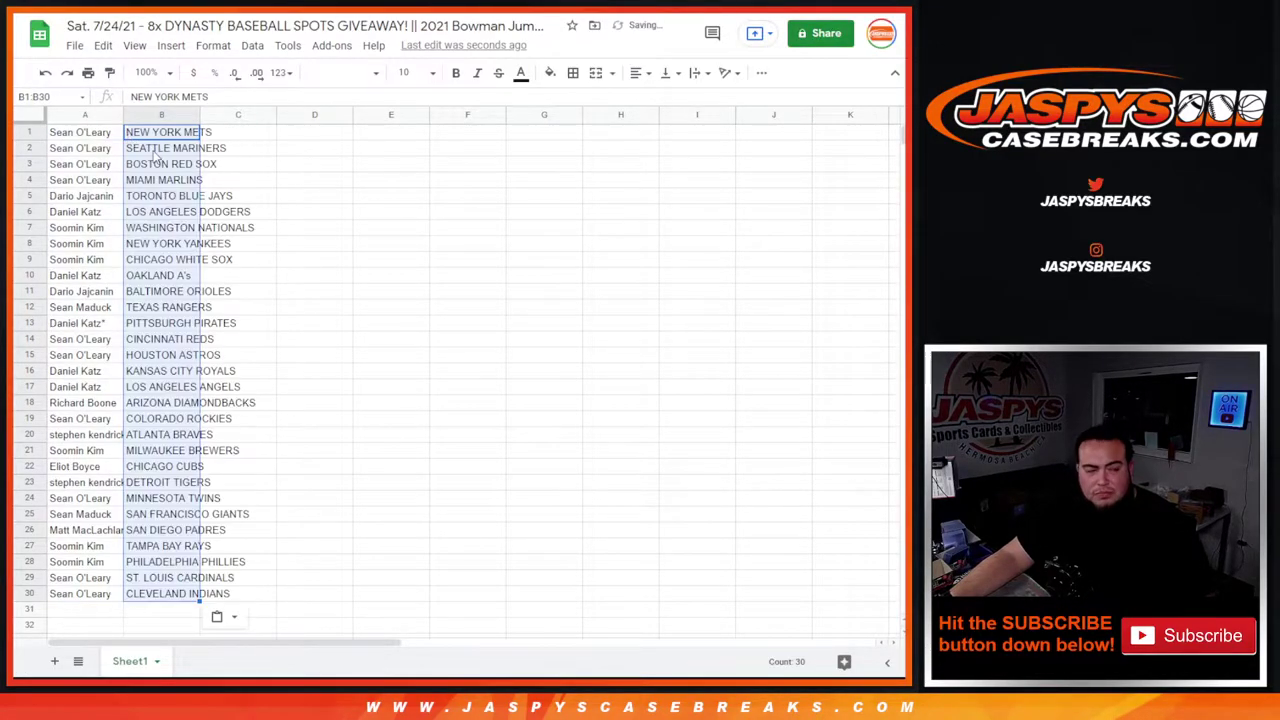
pyautogui.hotkey('ctrl', 'Tab')
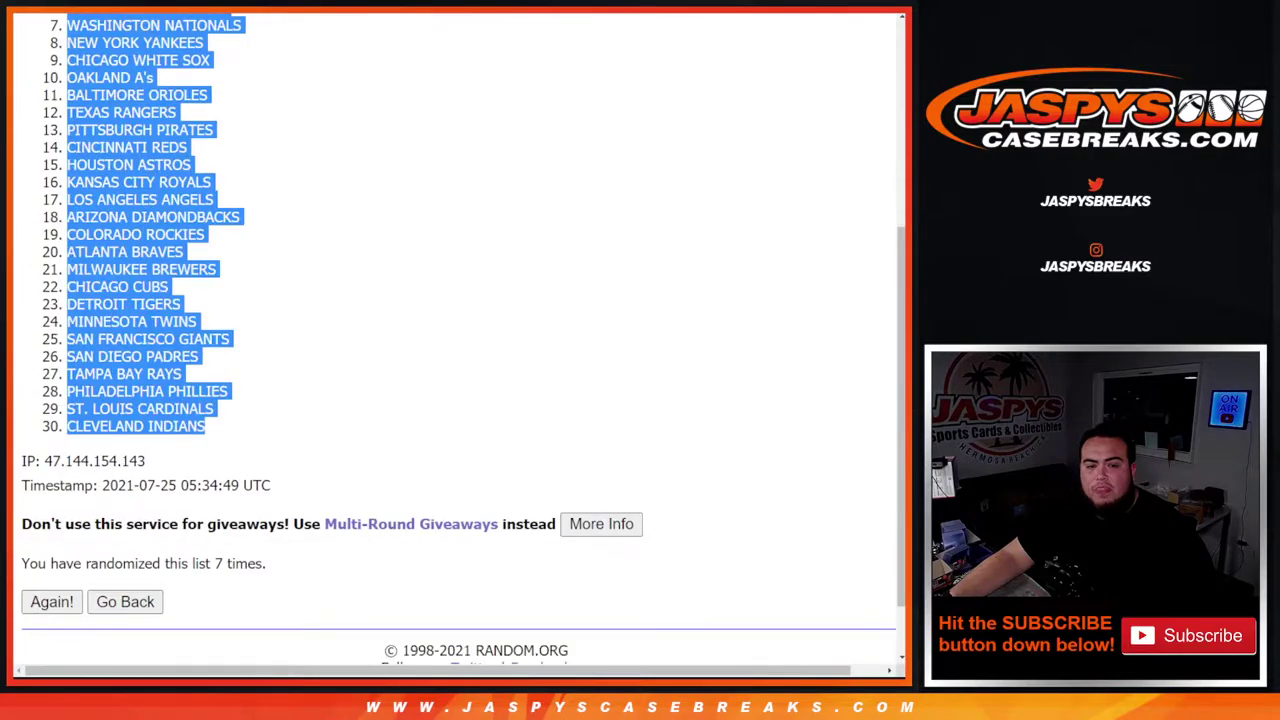
pyautogui.hotkey('ctrl', 'Tab')
# Step: Set the whole sheet to font size 14 and auto-fit columns A and B
pyautogui.click(30, 114)
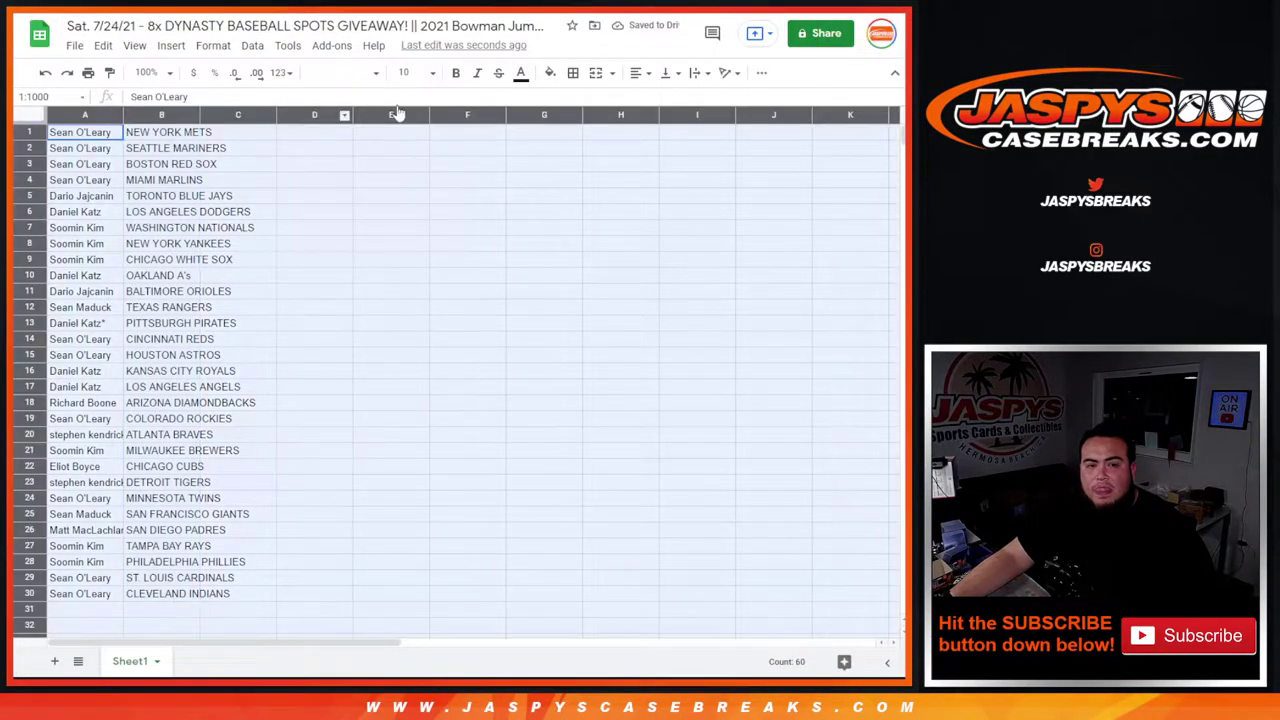
pyautogui.click(406, 72)
pyautogui.write('14')
pyautogui.press('Return')
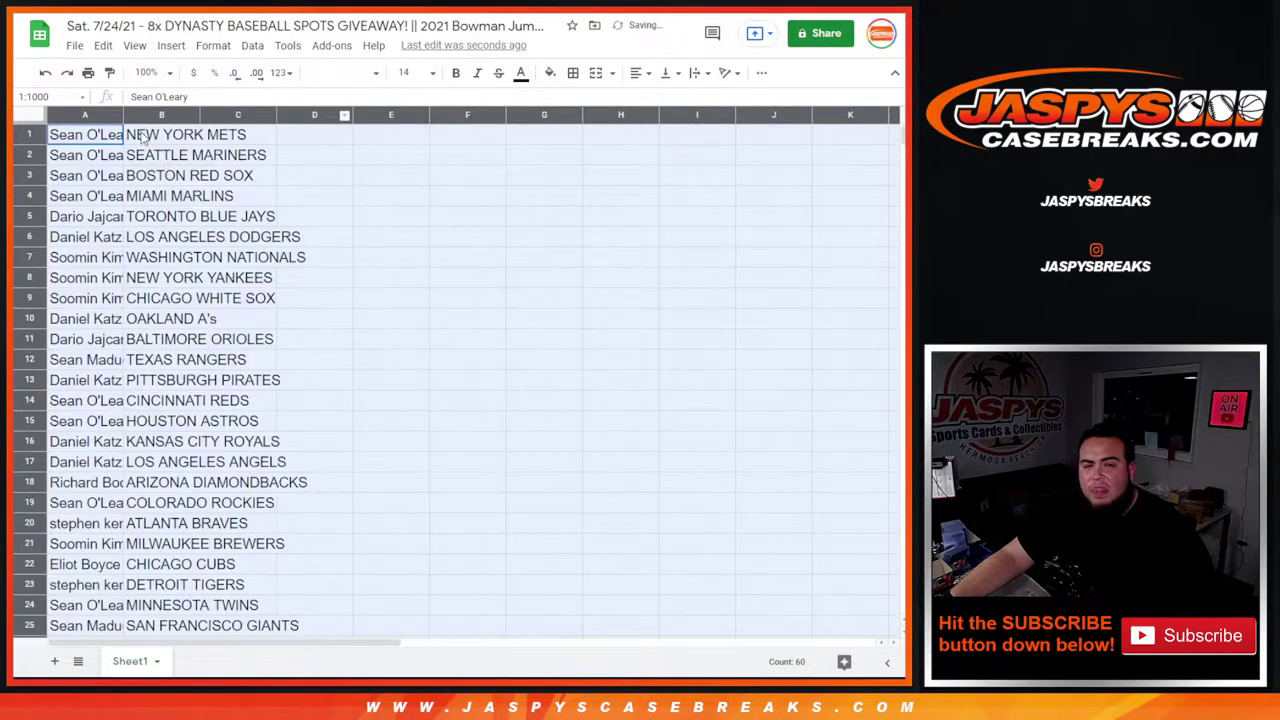
pyautogui.doubleClick(122, 113)
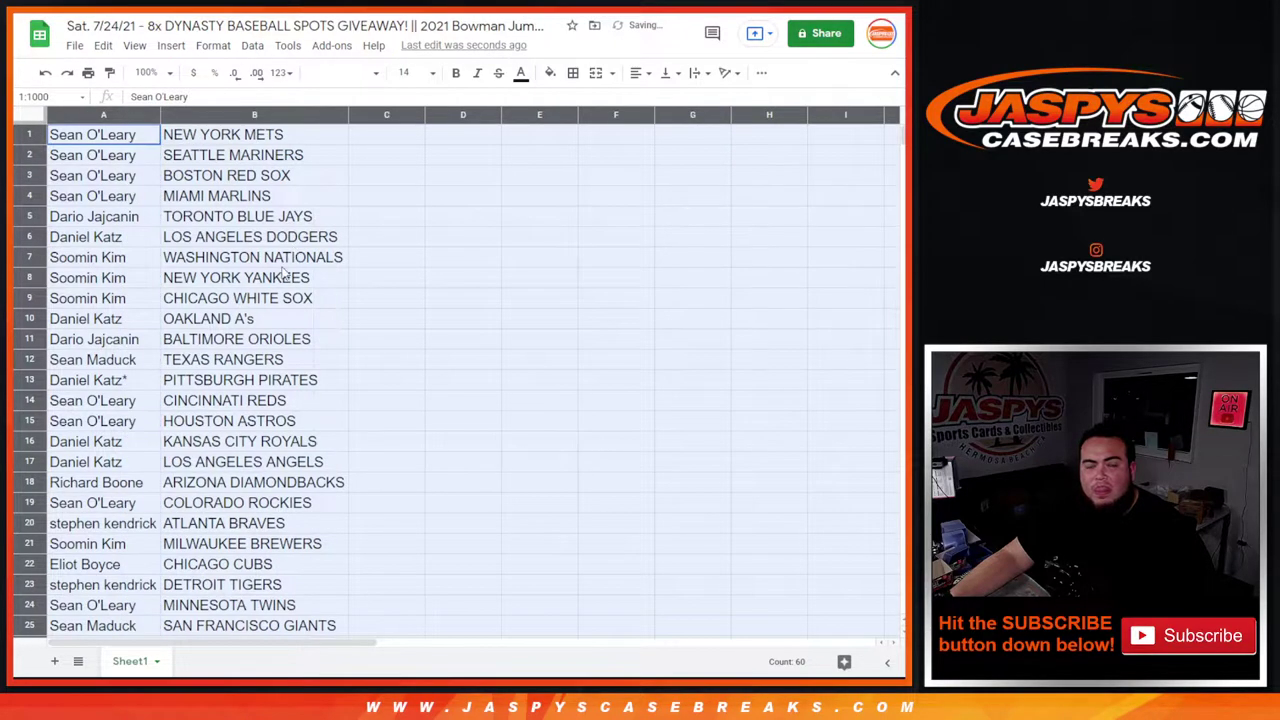
# Step: Sort the sheet A→Z by the team column B
pyautogui.scroll(-2, 228, 244)
pyautogui.scroll(2, 228, 244)
pyautogui.click(294, 203)
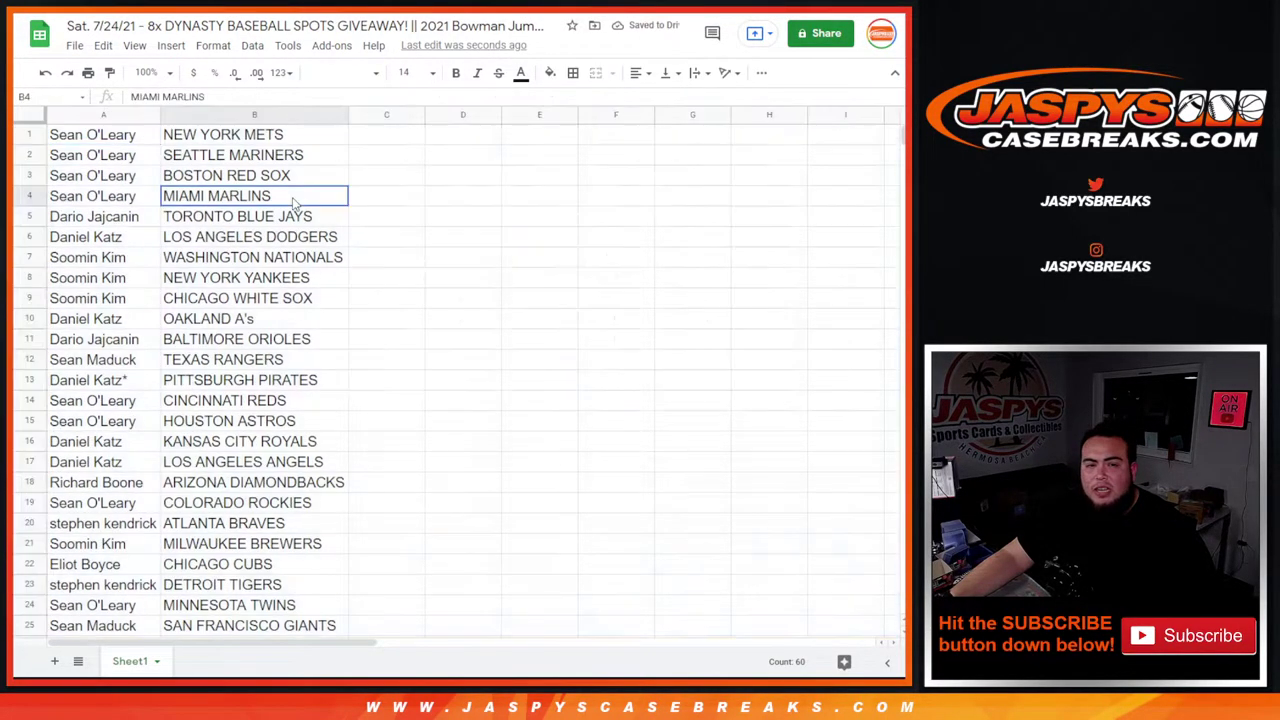
pyautogui.click(340, 121)
pyautogui.click(415, 438)
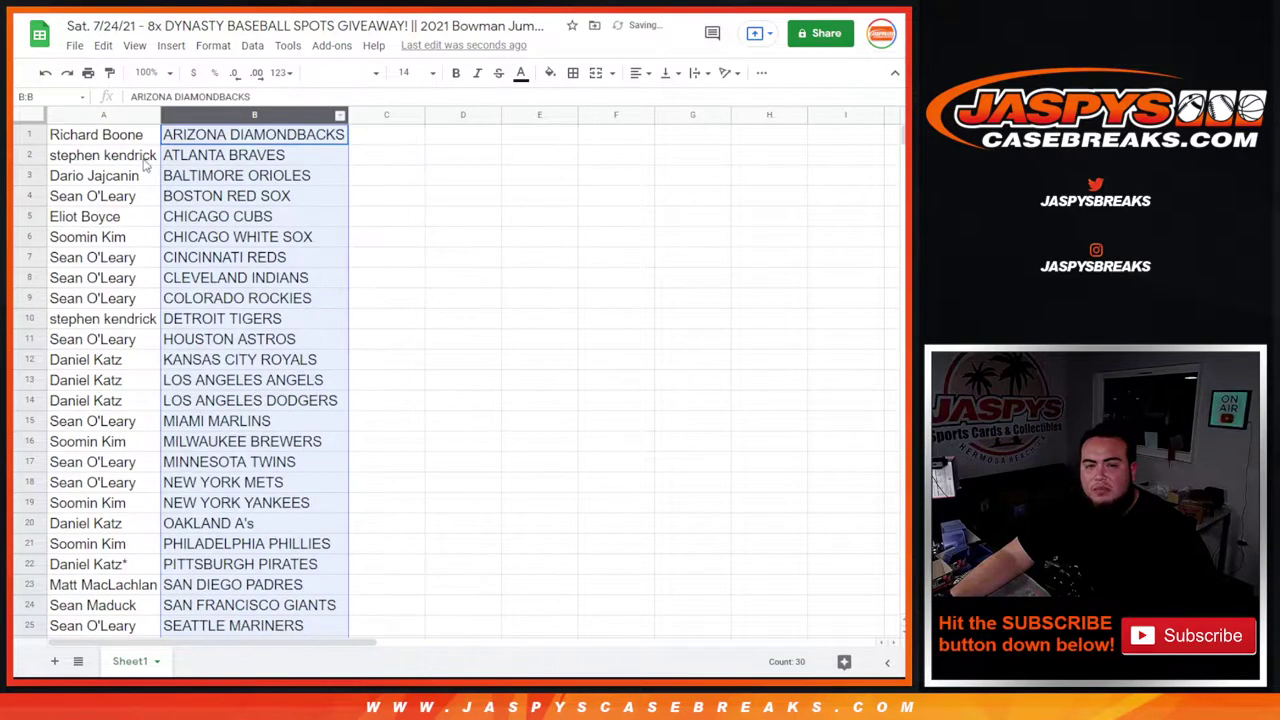
# Step: Centre-align the name–team cells in A1:B30
pyautogui.scroll(-2, 235, 250)
pyautogui.moveTo(225, 208)
pyautogui.mouseDown()
pyautogui.moveTo(240, 272)
pyautogui.moveTo(248, 530)
pyautogui.mouseUp()
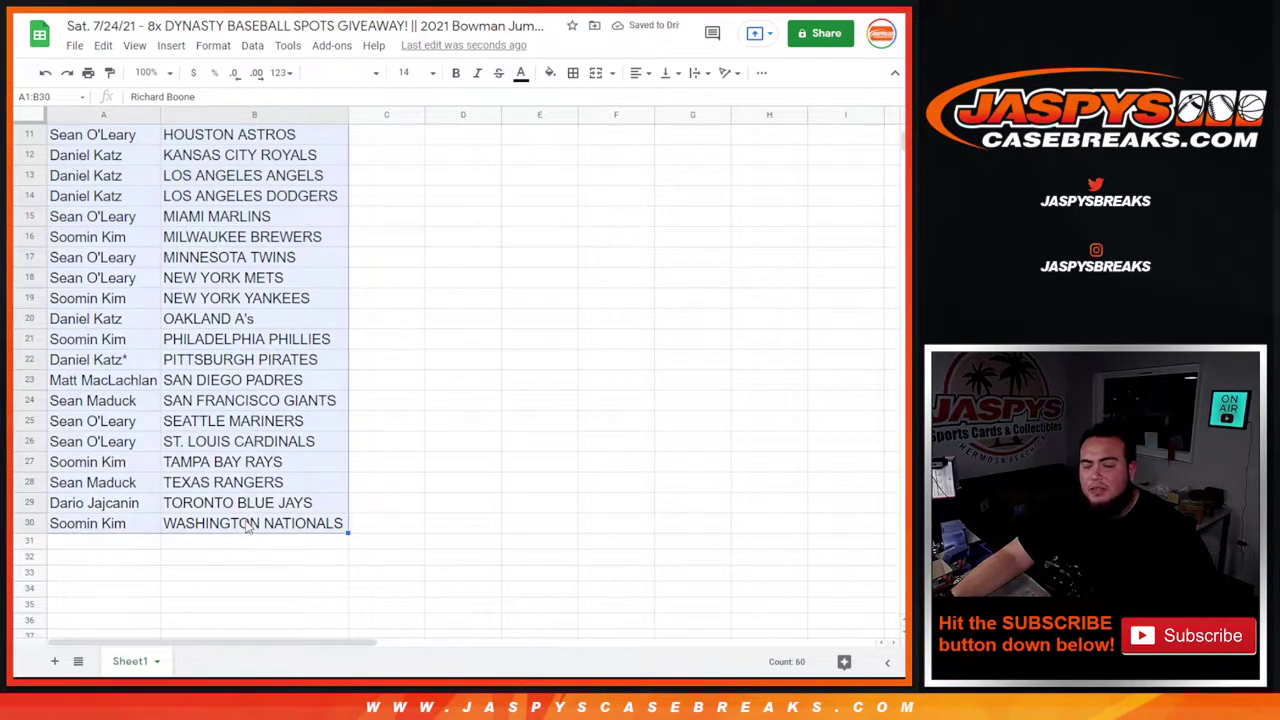
pyautogui.click(575, 75)
pyautogui.click(638, 72)
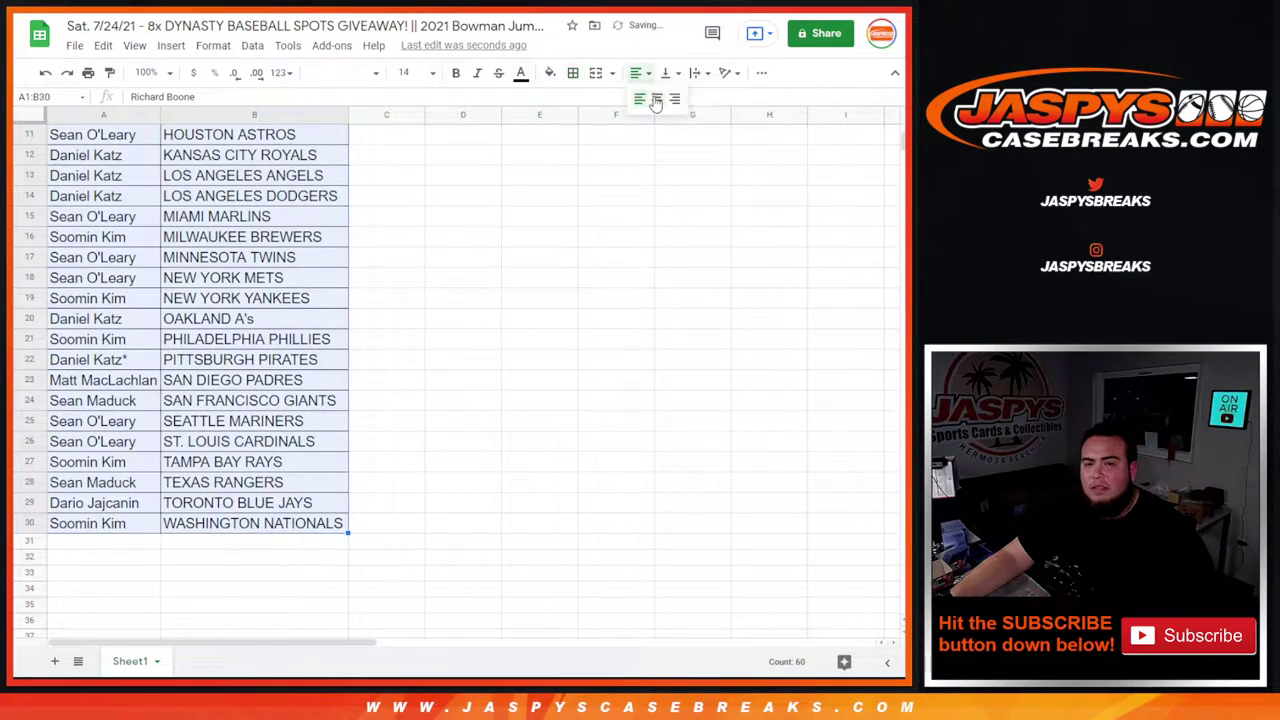
pyautogui.click(656, 106)
# Step: Set print layout to portrait, one page, with the workbook title as header, and continue
pyautogui.click(89, 73)
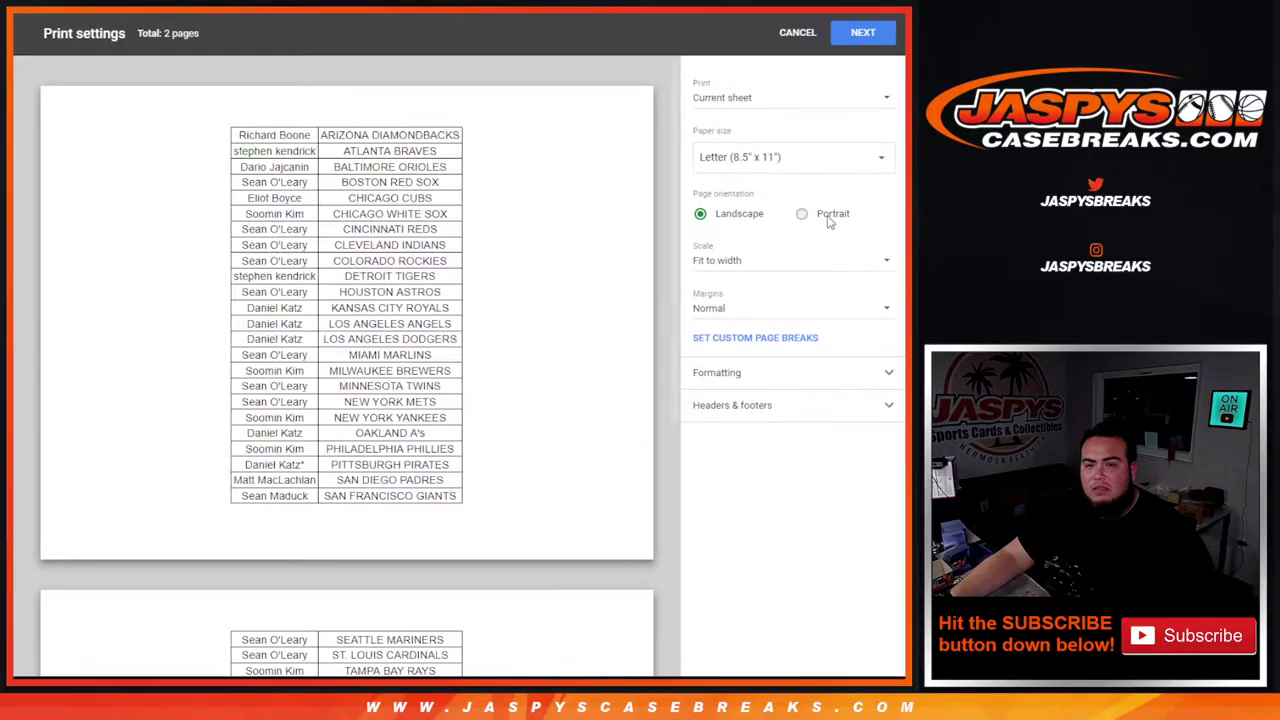
pyautogui.click(826, 214)
pyautogui.click(740, 405)
pyautogui.click(743, 465)
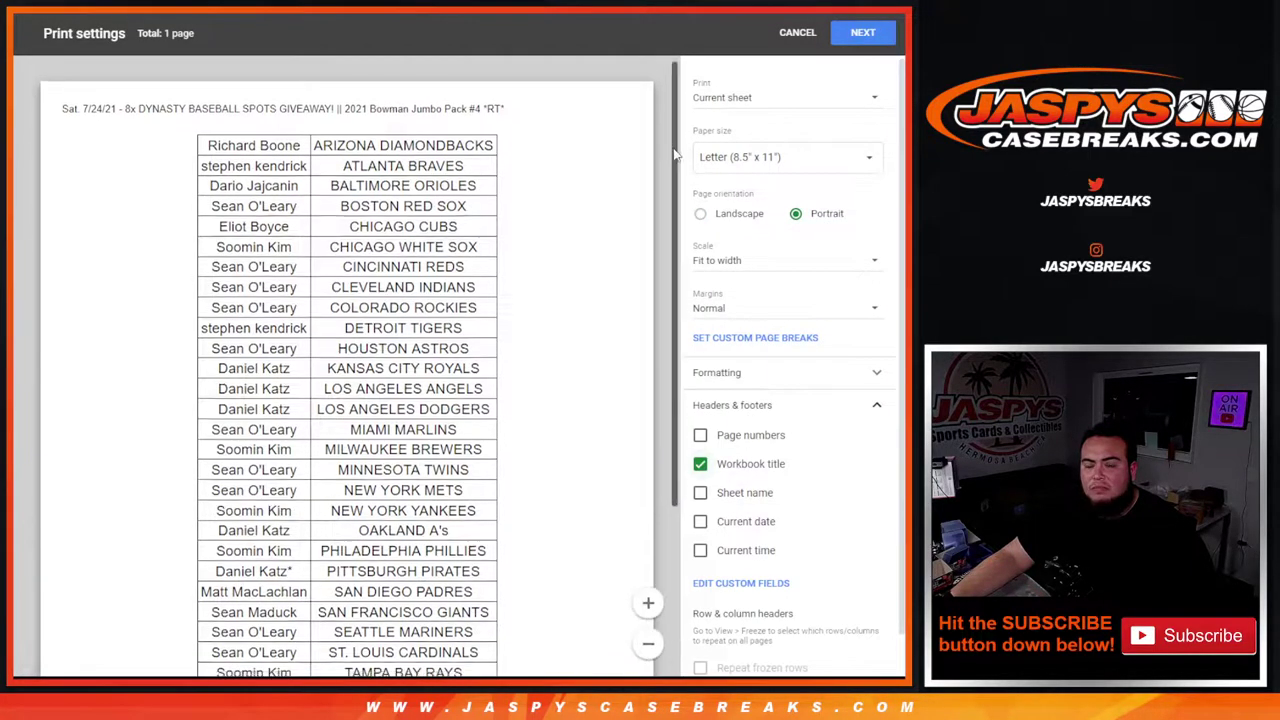
pyautogui.scroll(-2, 681, 200)
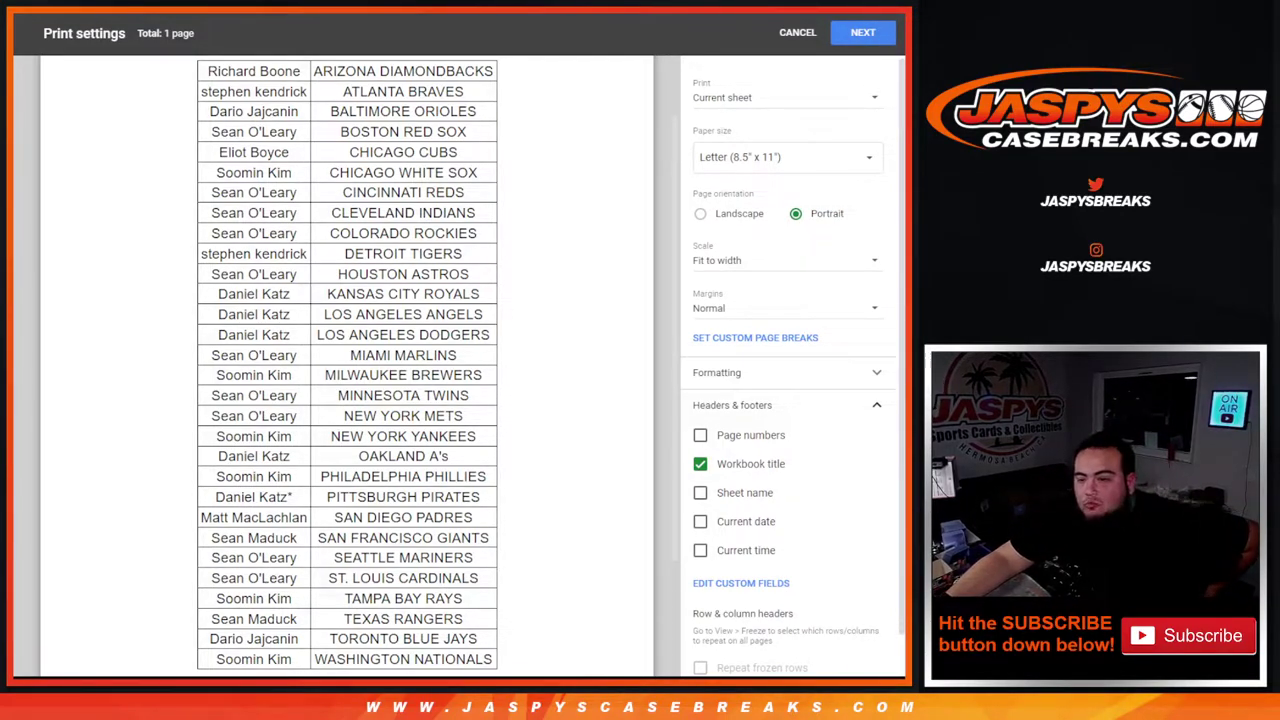
pyautogui.click(863, 38)
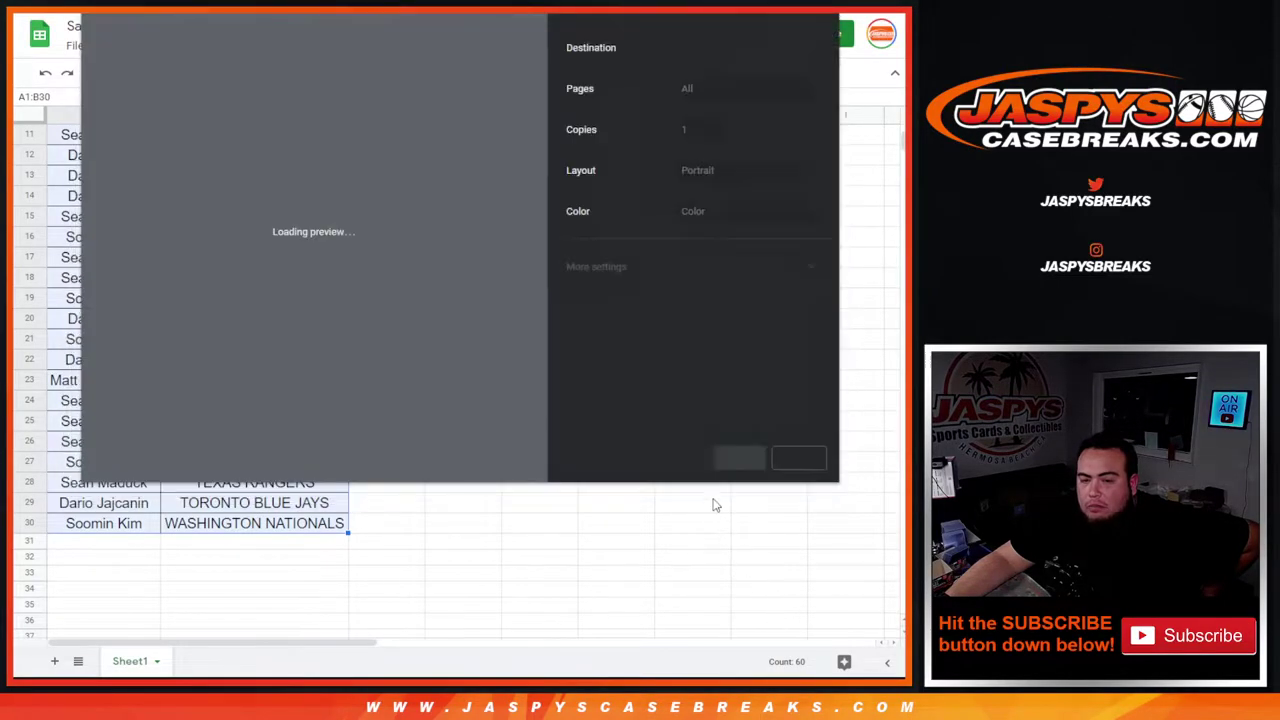
# Step: Print the alphabetized name–team sheet from the Chrome print dialog
pyautogui.click(737, 459)
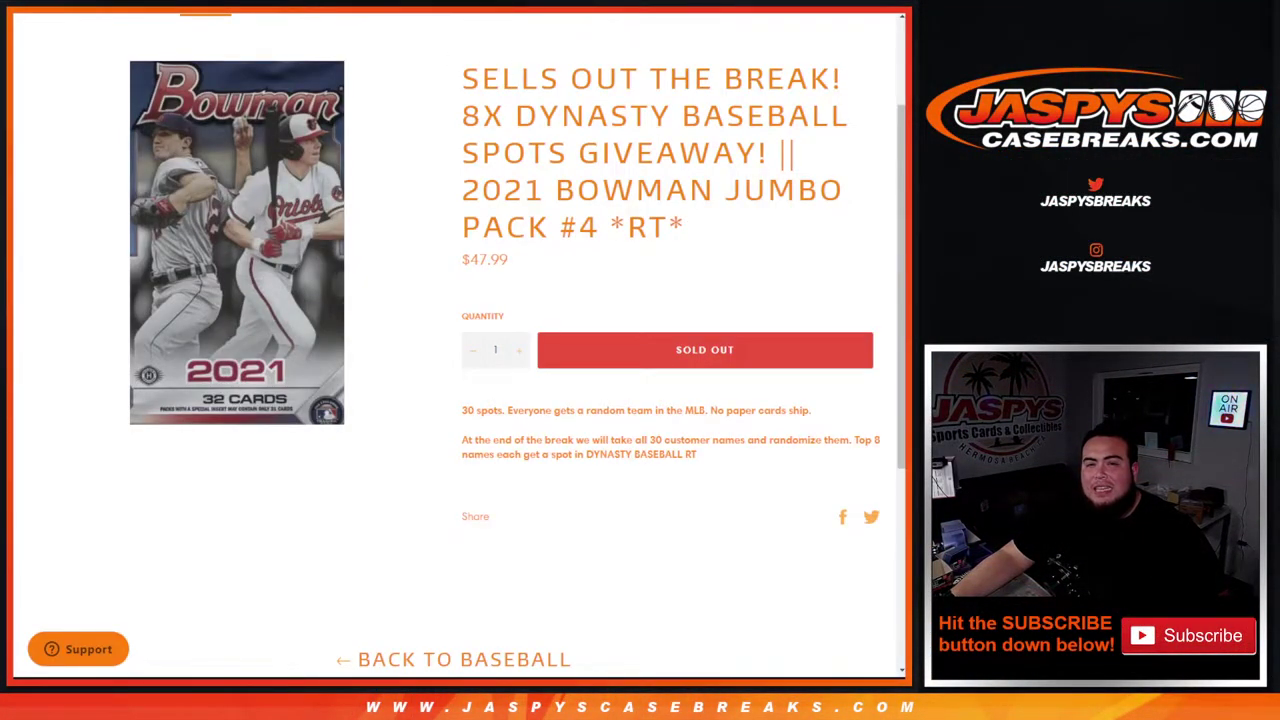
# Step: Roll two dice on the RANDOM.ORG Dice Roller, getting 4 and 5
pyautogui.click(57, 341)
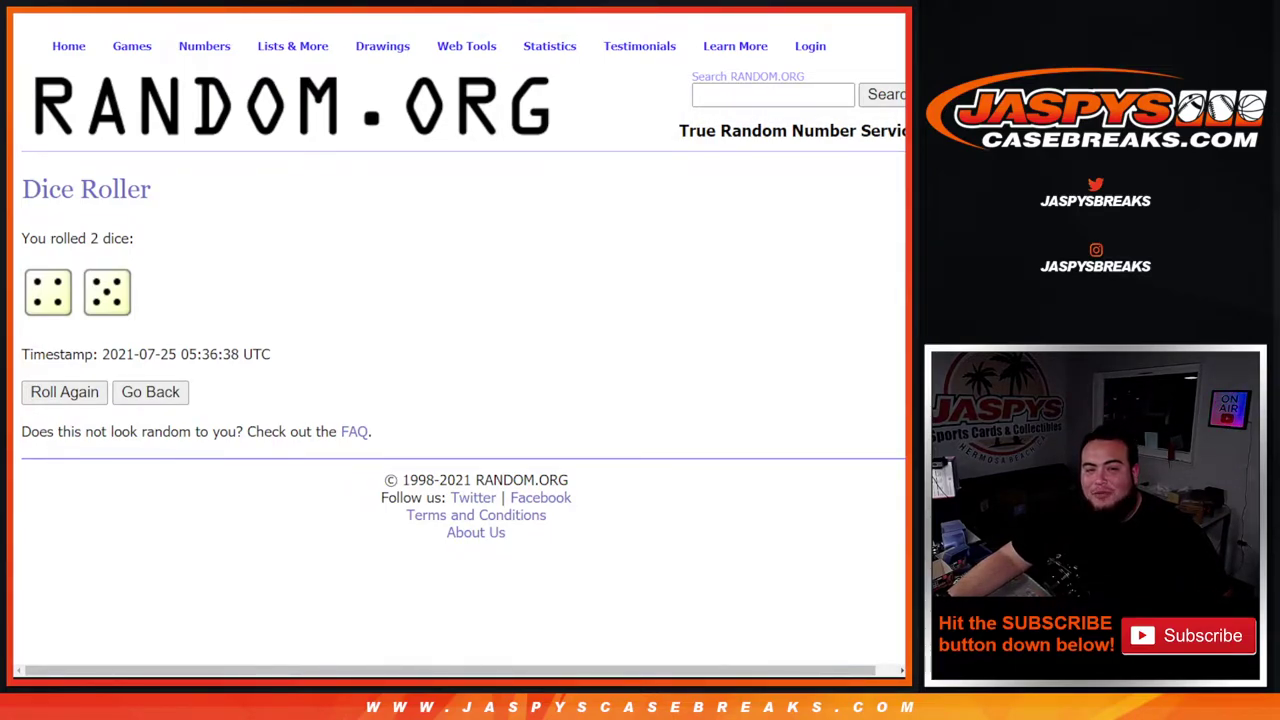
# Step: Shuffle the 30-name customer list nine times, matching the 4-and-5 dice total
pyautogui.hotkey('ctrl', 'Tab')
pyautogui.scroll(-3, 620, 300)
pyautogui.click(35, 525)
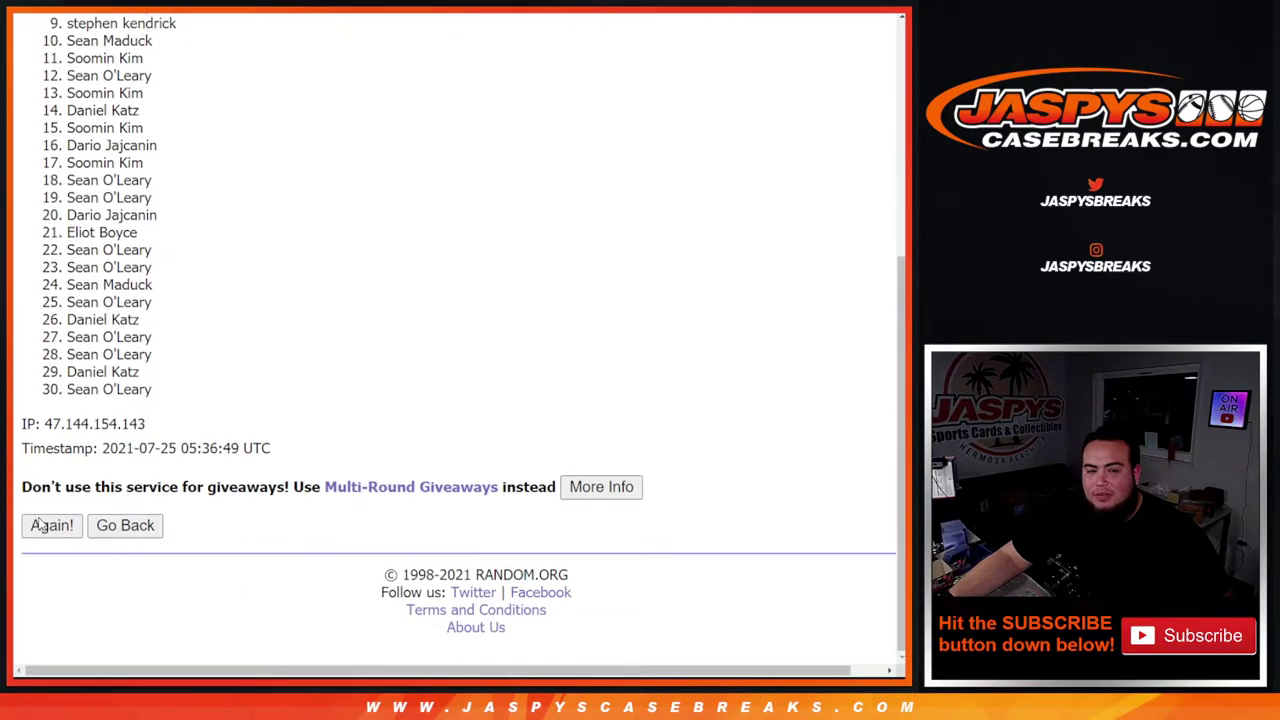
pyautogui.click(37, 525)
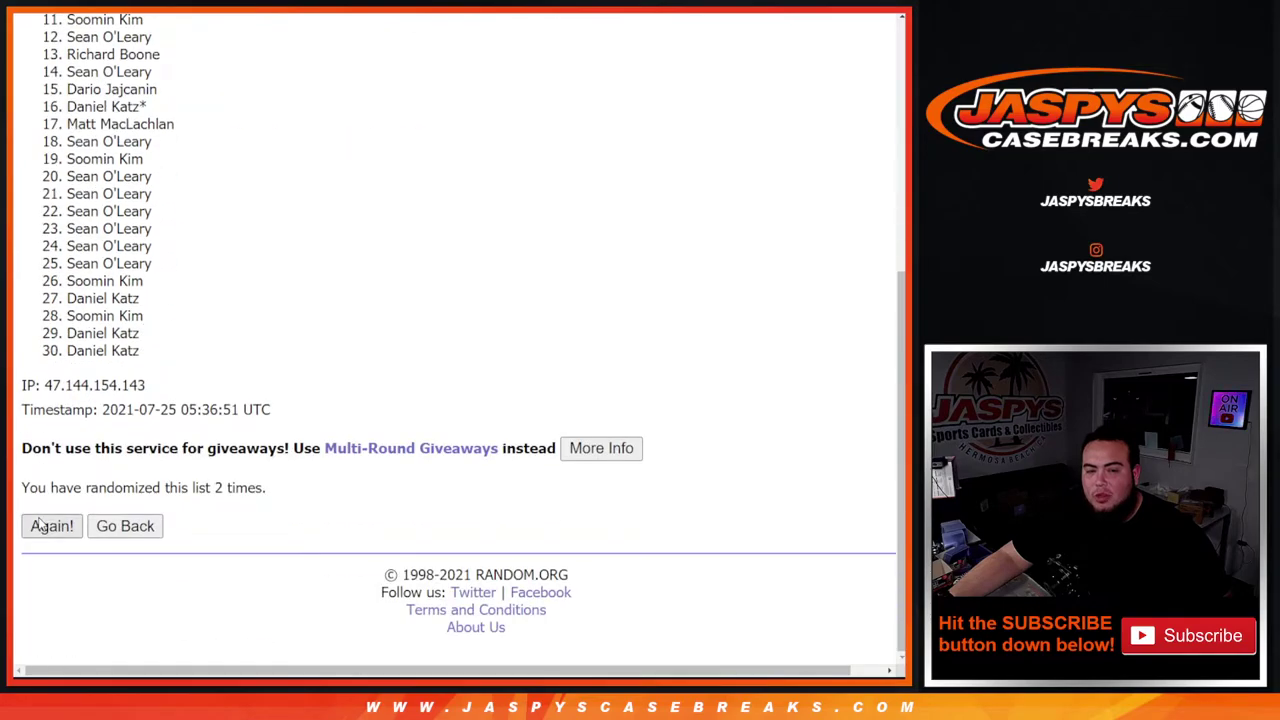
pyautogui.click(37, 525)
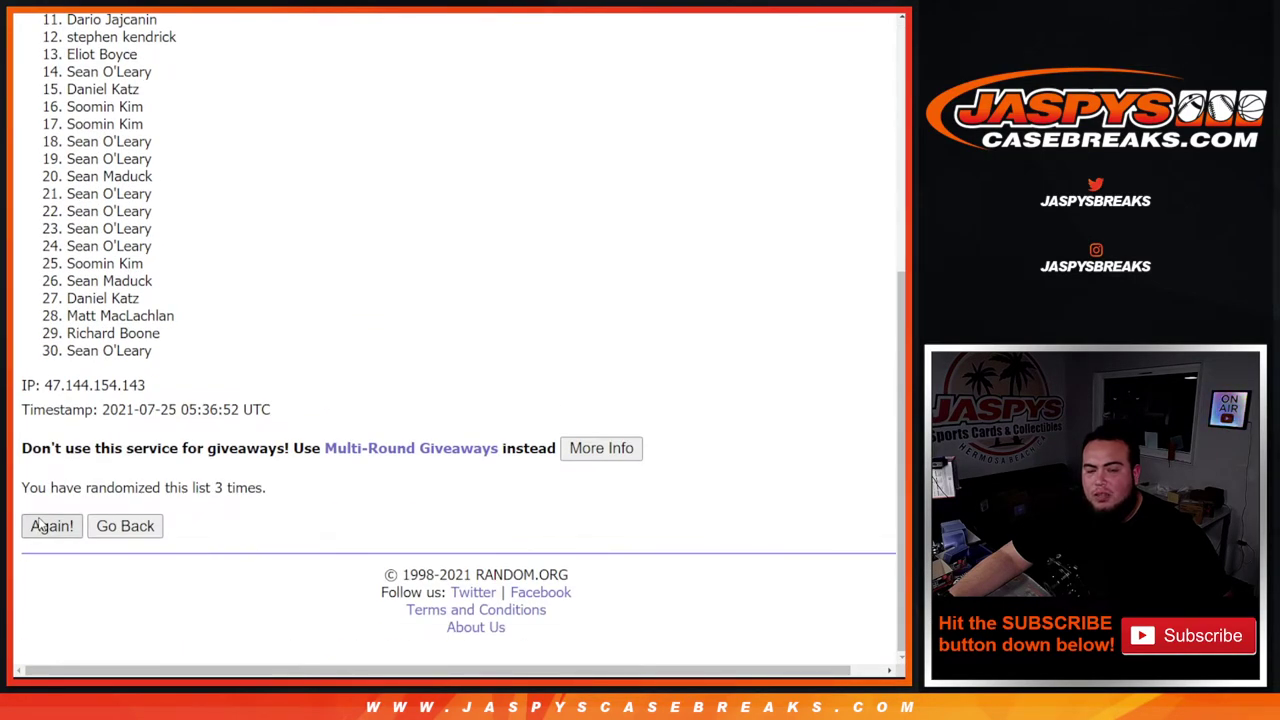
pyautogui.click(37, 525)
pyautogui.click(37, 525)
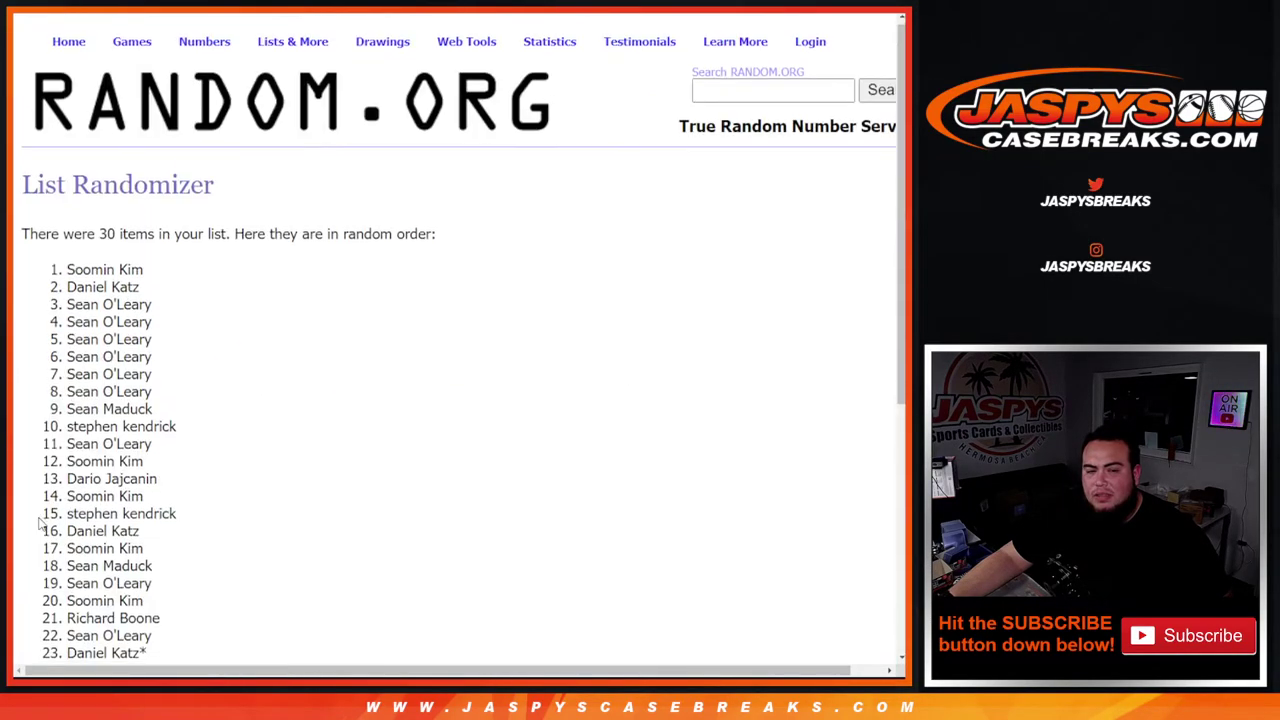
pyautogui.click(37, 525)
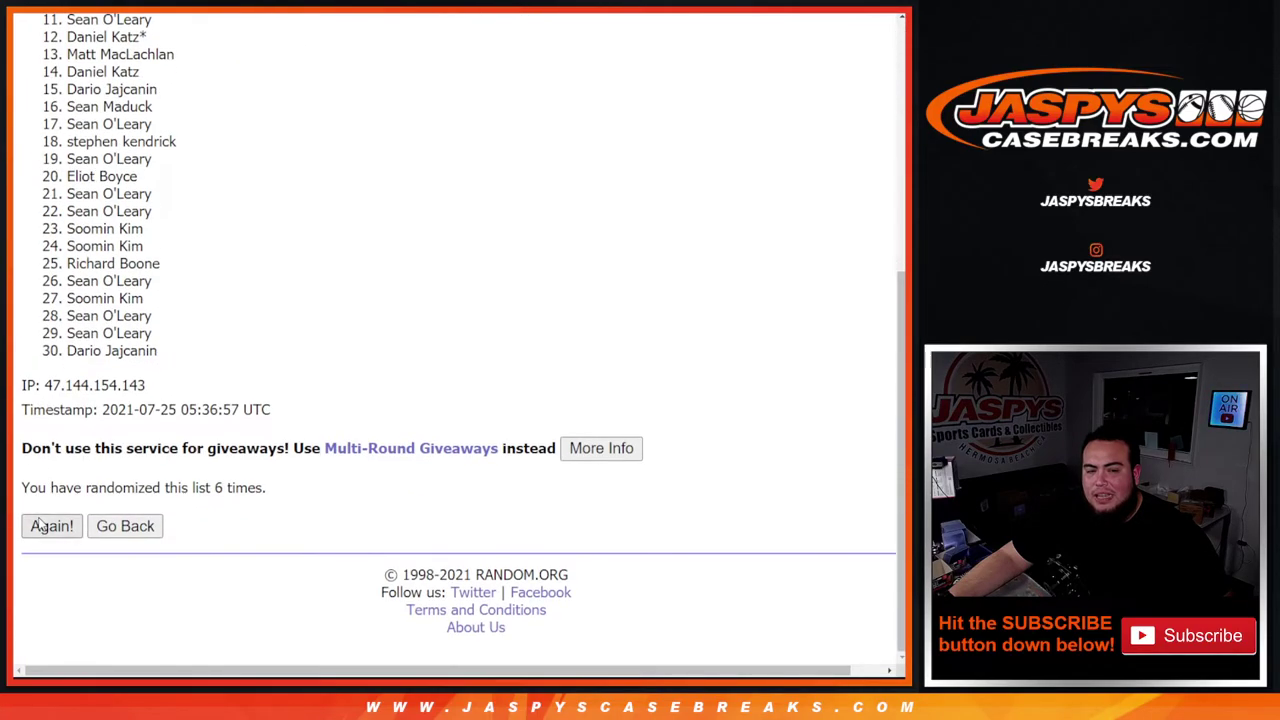
pyautogui.scroll(-4, 40, 522)
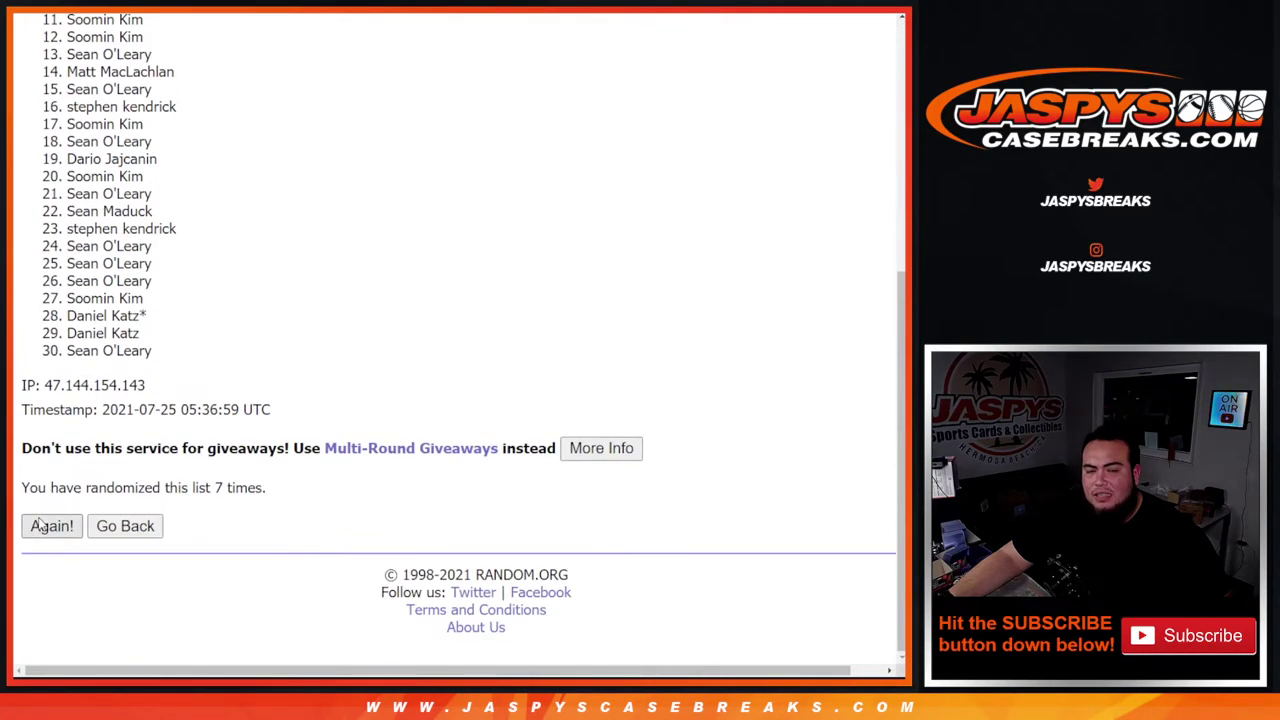
pyautogui.click(40, 525)
pyautogui.scroll(-4, 543, 143)
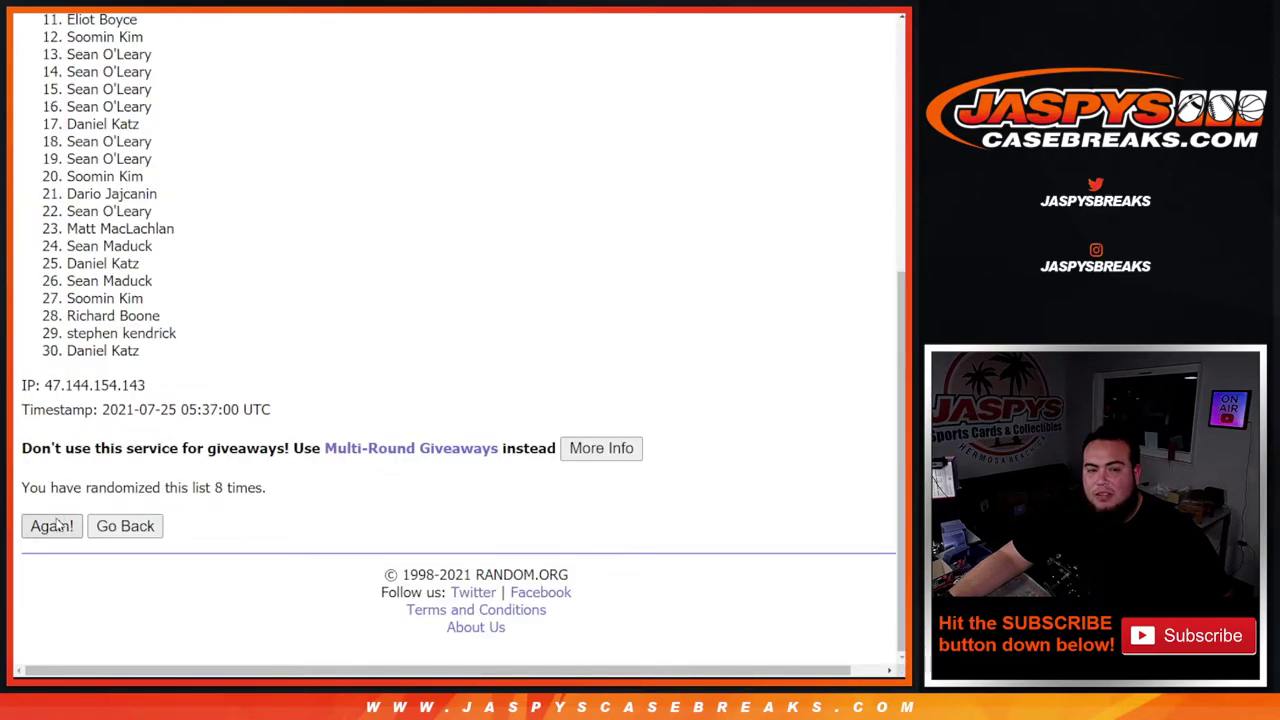
pyautogui.click(60, 522)
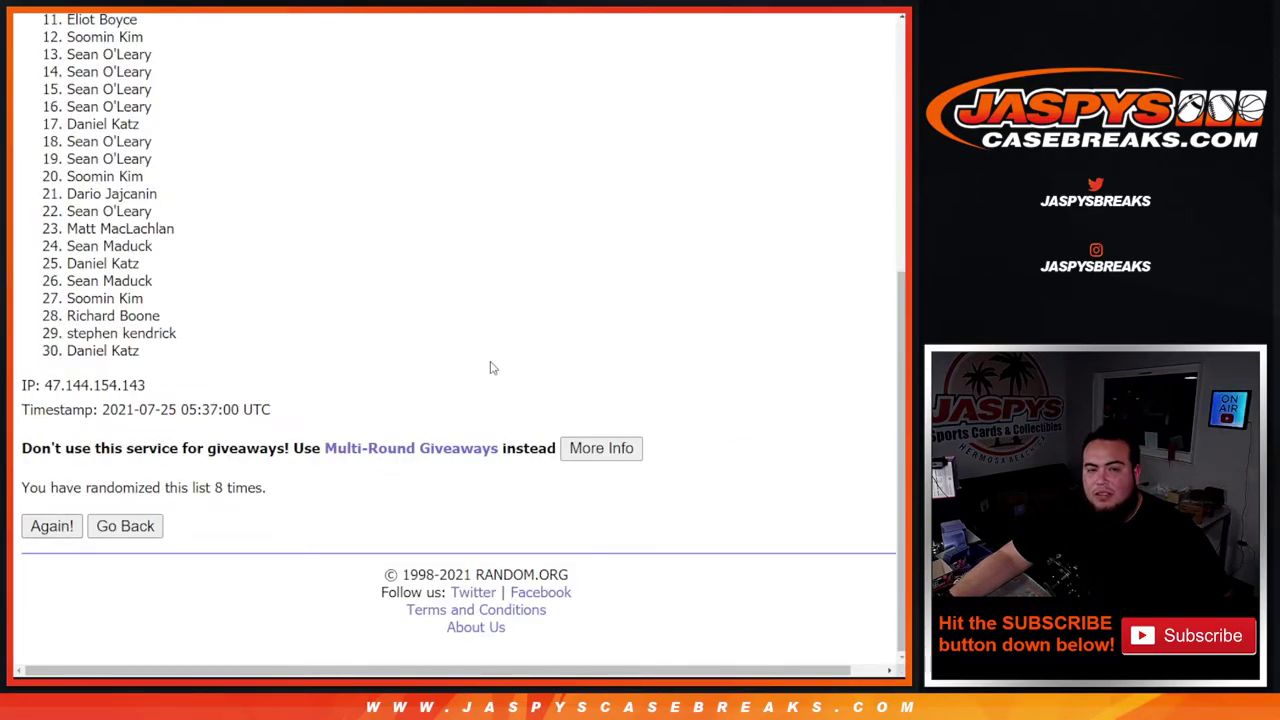
# Step: Highlight the '9 times' count and the top eight names of the final list
pyautogui.moveTo(205, 486); pyautogui.dragTo(329, 500)
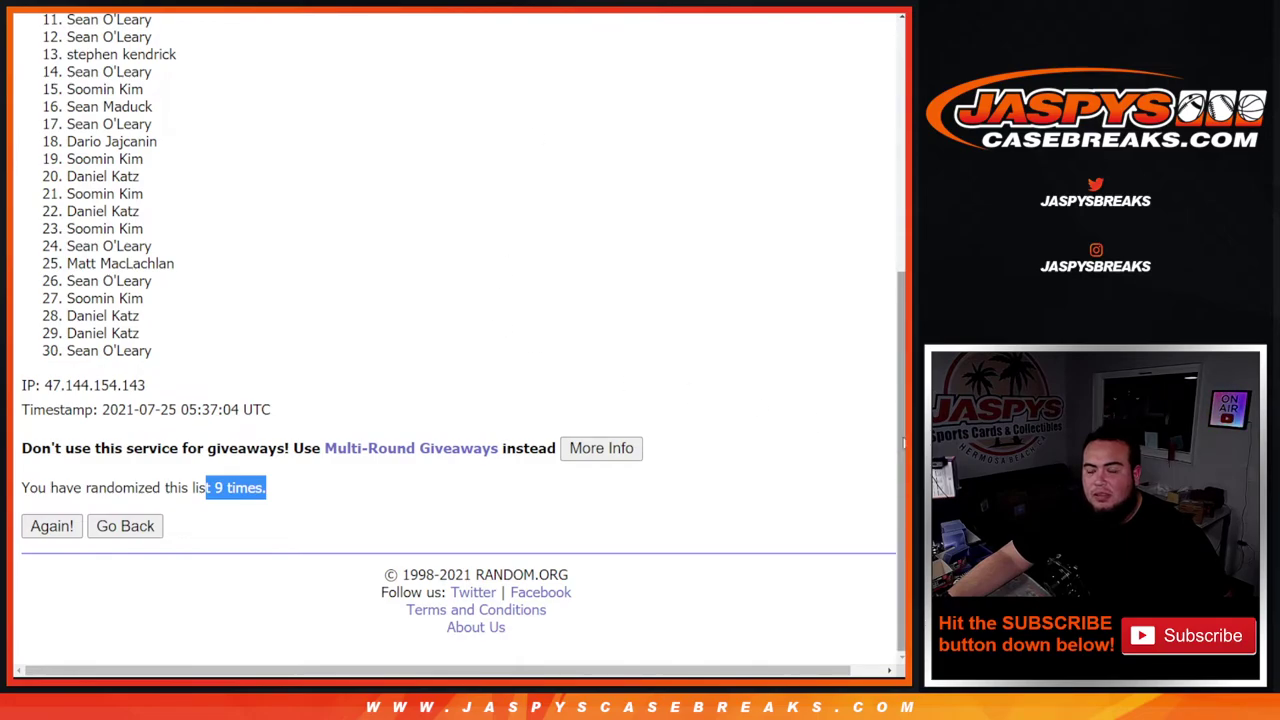
pyautogui.moveTo(903, 441); pyautogui.dragTo(899, 427)
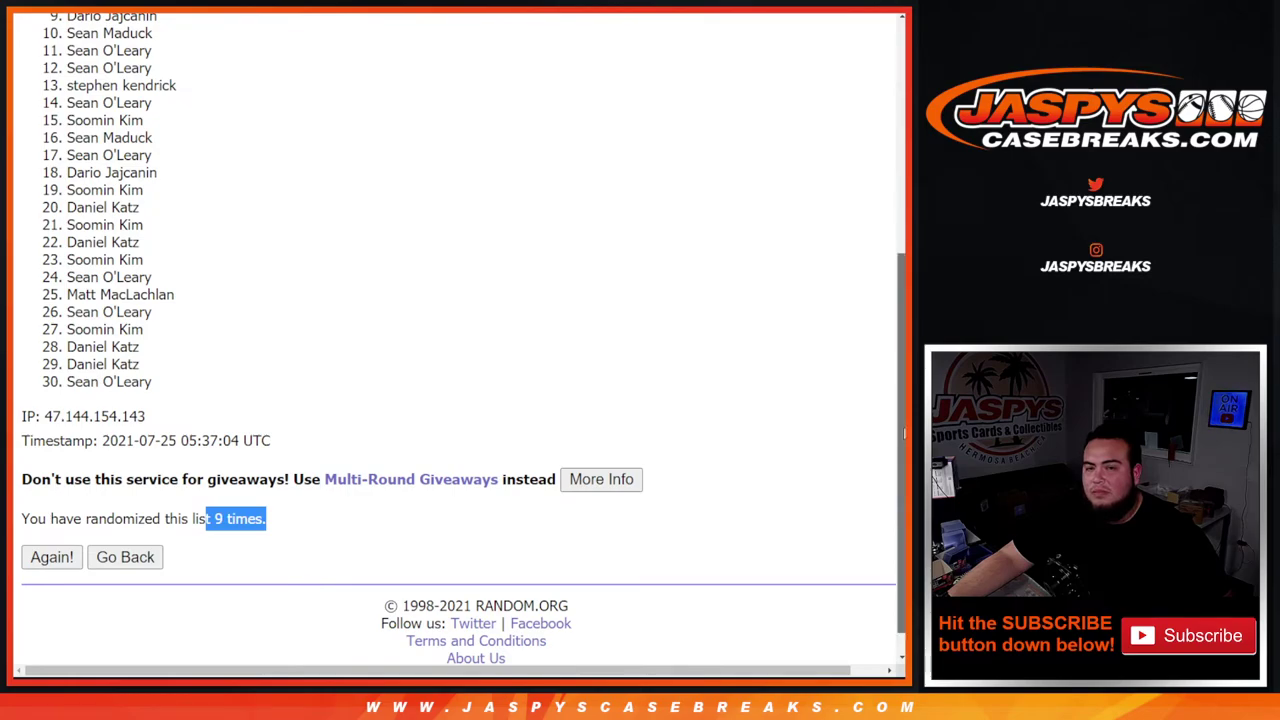
pyautogui.scroll(1, 897, 414)
pyautogui.scroll(1, 895, 412)
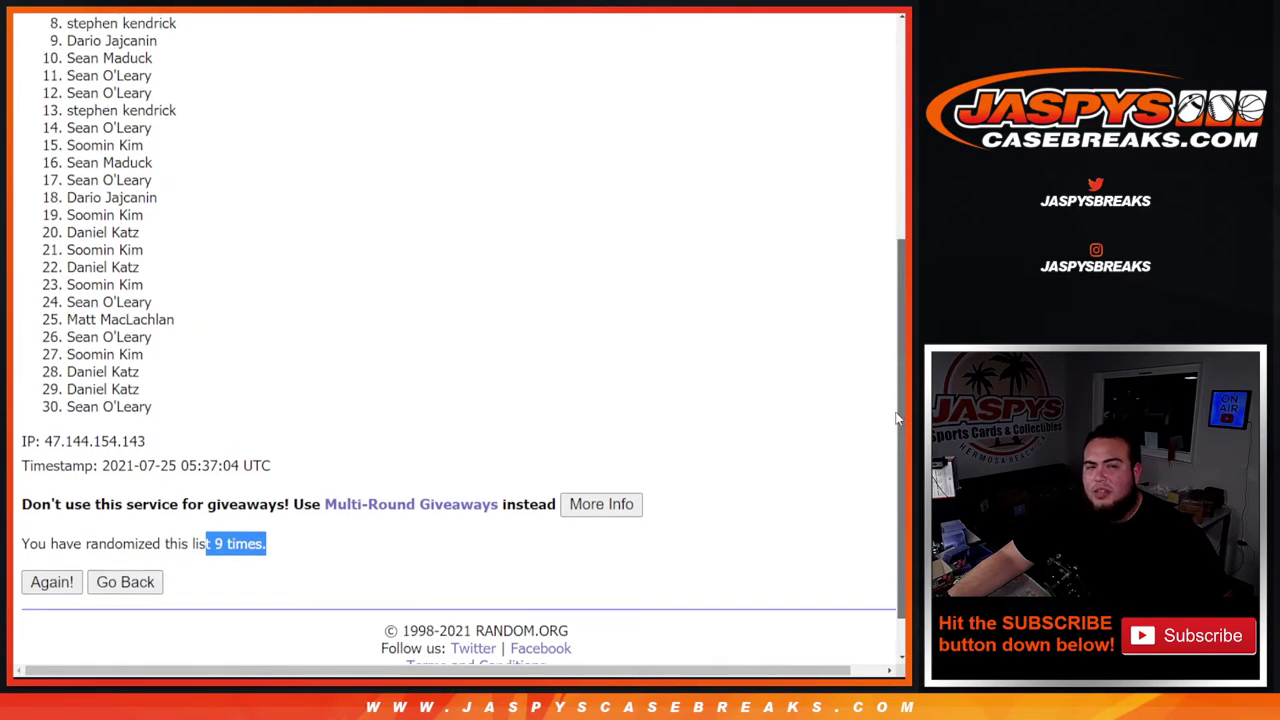
pyautogui.scroll(3, 893, 410)
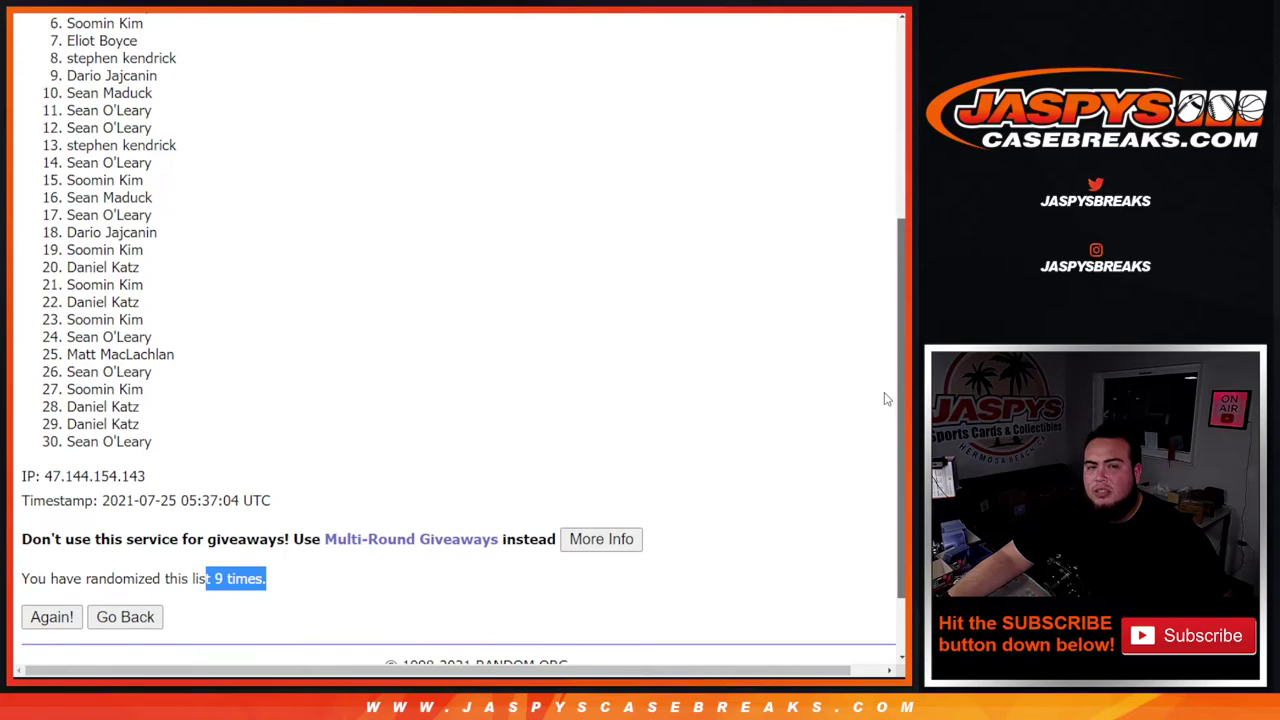
pyautogui.scroll(3, 878, 375)
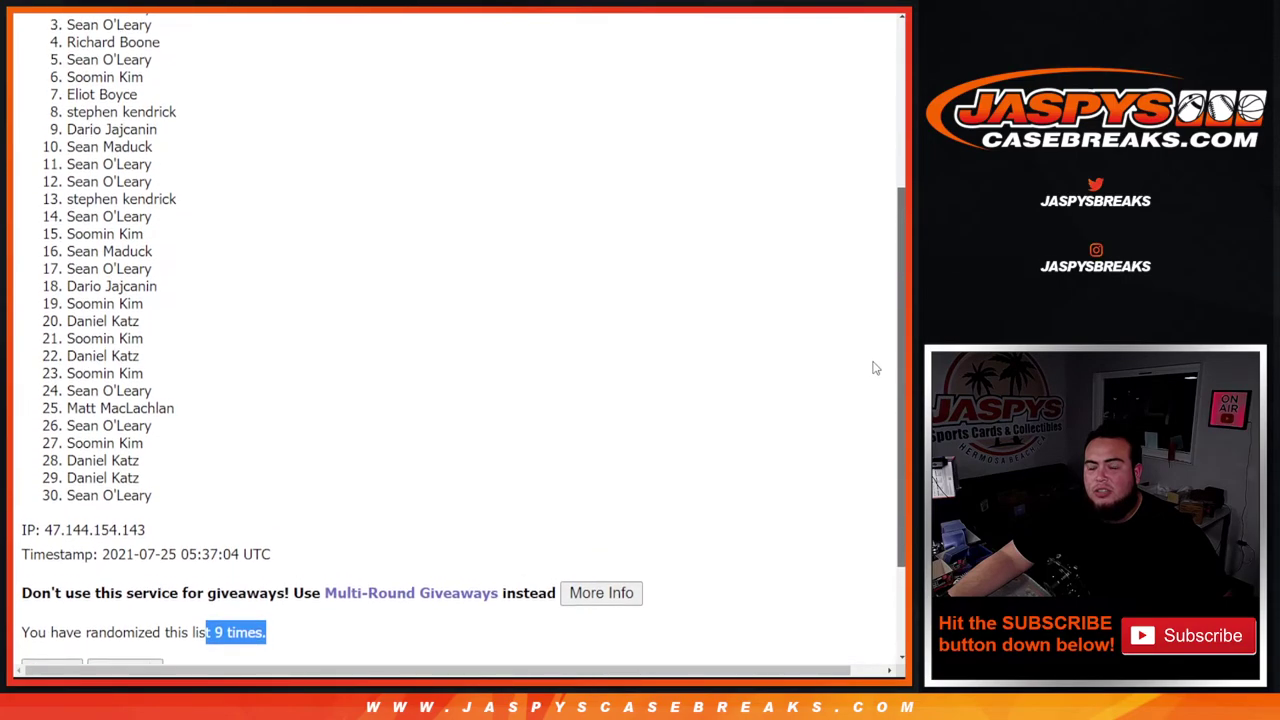
pyautogui.scroll(1, 870, 355)
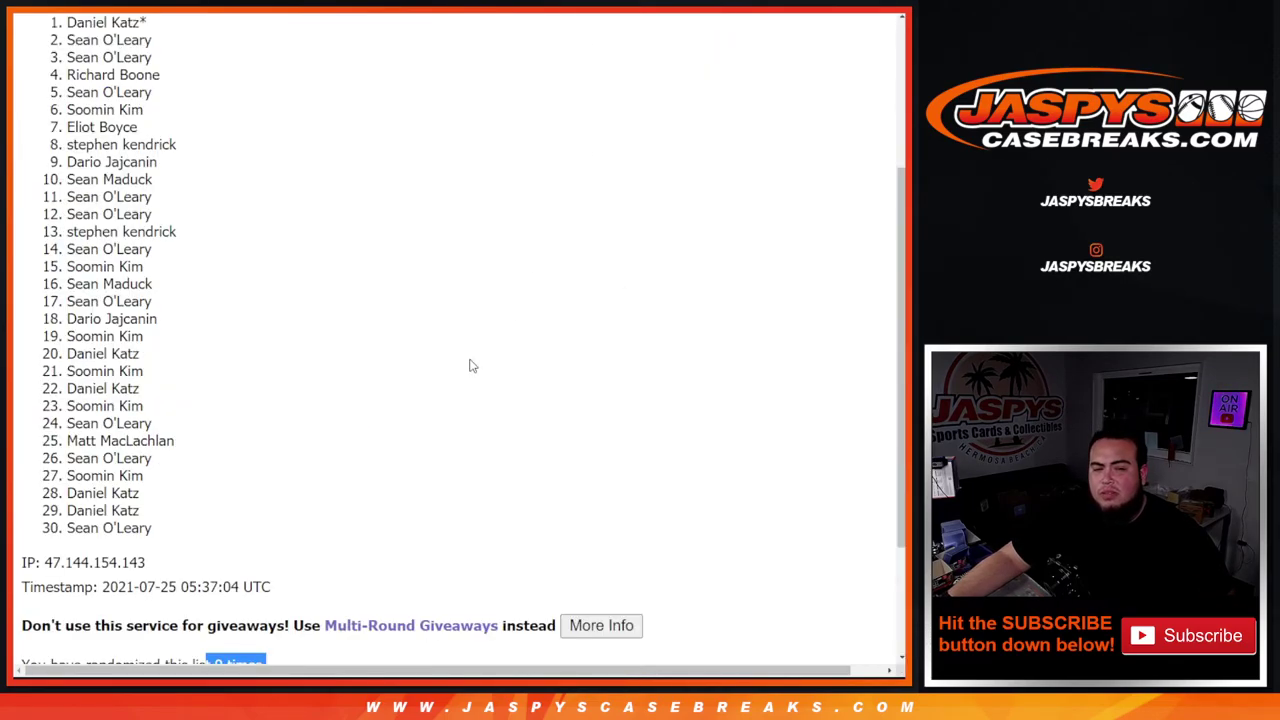
pyautogui.scroll(-2, 471, 363)
pyautogui.scroll(5, 466, 357)
pyautogui.moveTo(40, 246)
pyautogui.mouseDown()
pyautogui.moveTo(156, 305)
pyautogui.moveTo(179, 371)
pyautogui.mouseUp()
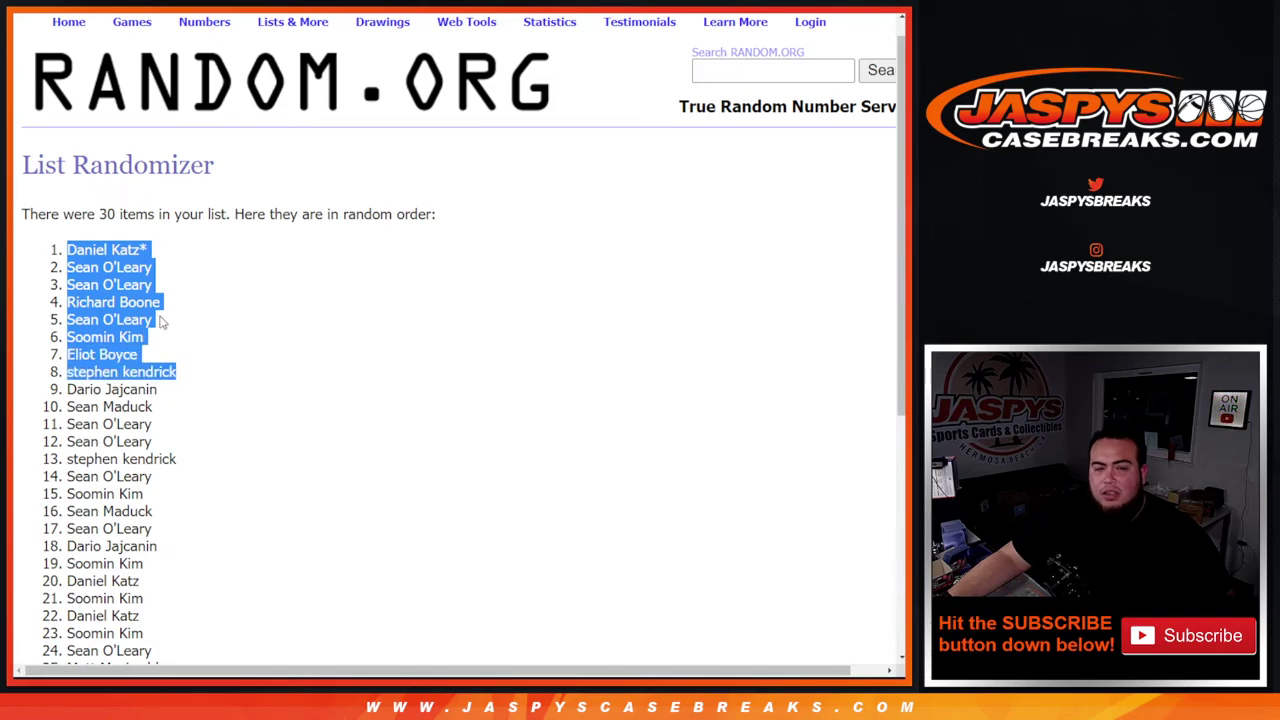